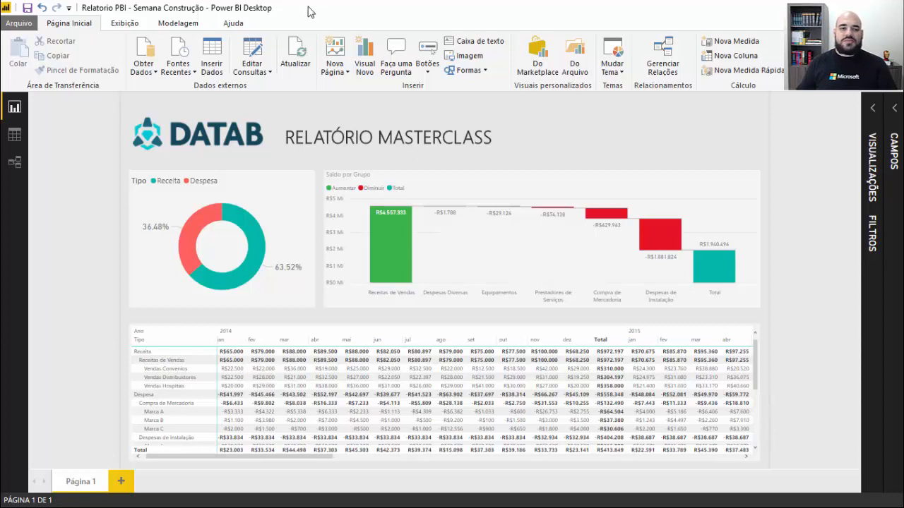
# Show the selection pane and hide the Saldo por Grupo waterfall chart
pyautogui.click(125, 25)
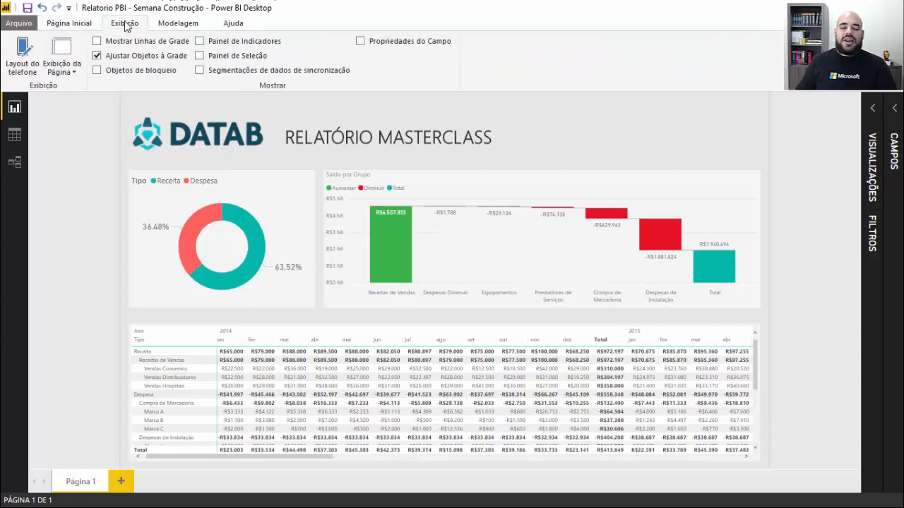
pyautogui.click(200, 56)
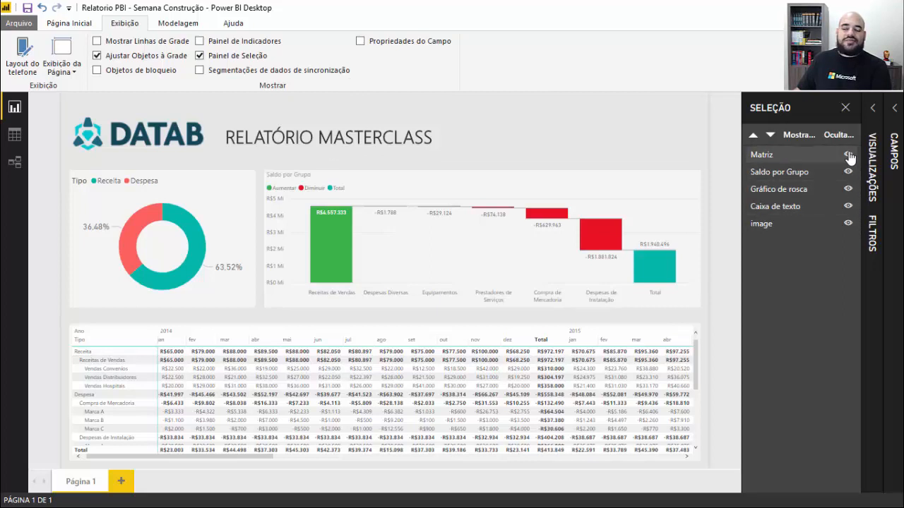
pyautogui.click(430, 171)
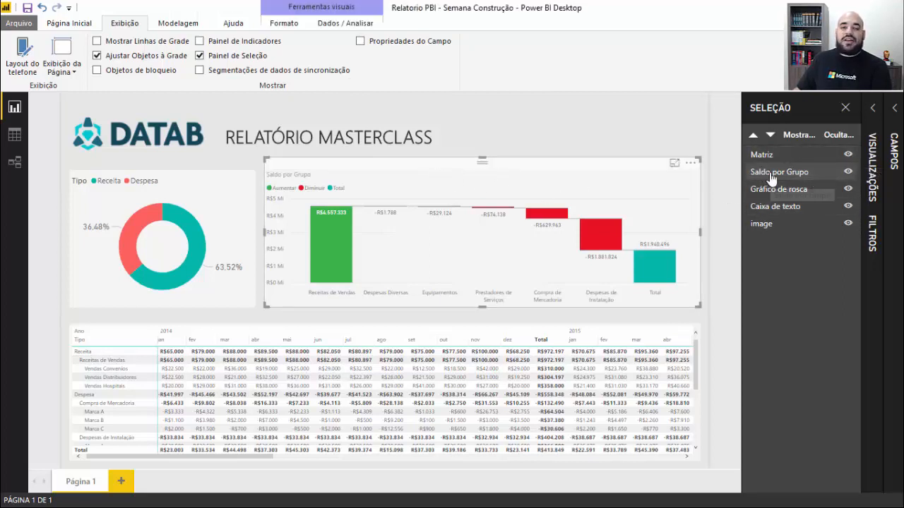
pyautogui.click(849, 173)
pyautogui.click(849, 175)
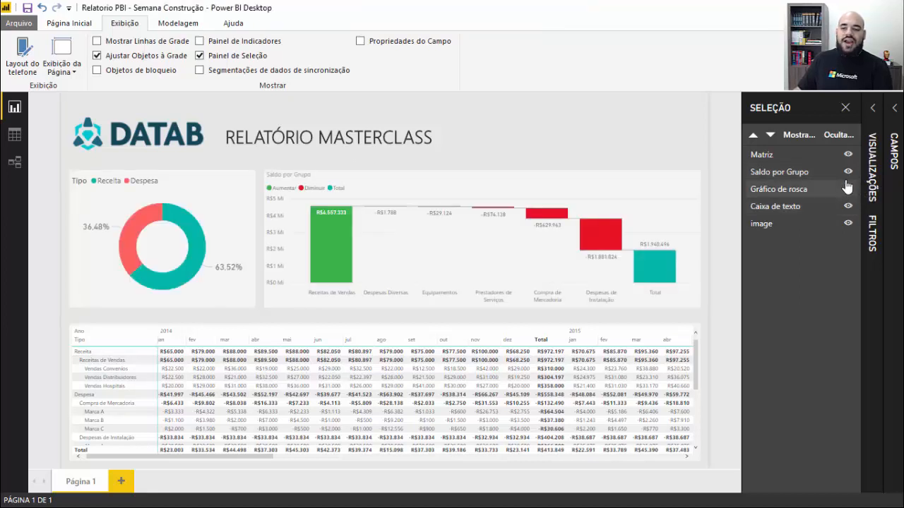
pyautogui.click(849, 173)
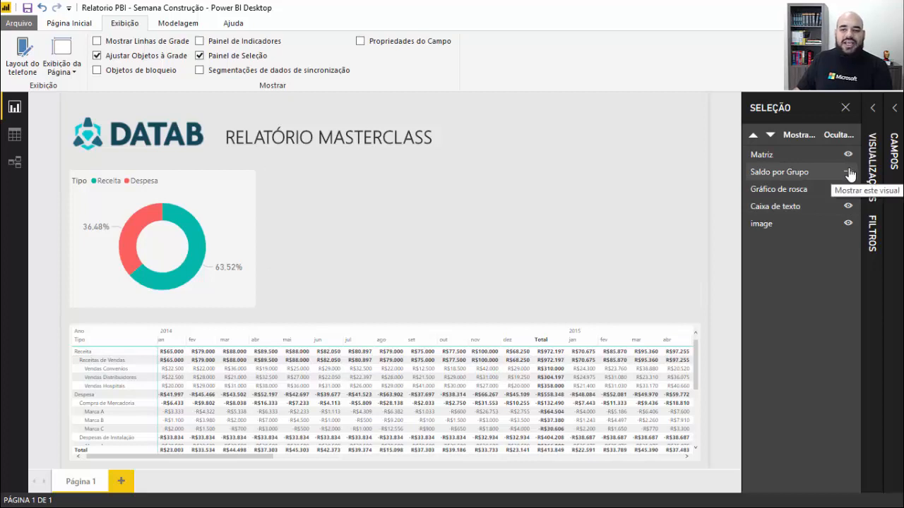
pyautogui.click(849, 174)
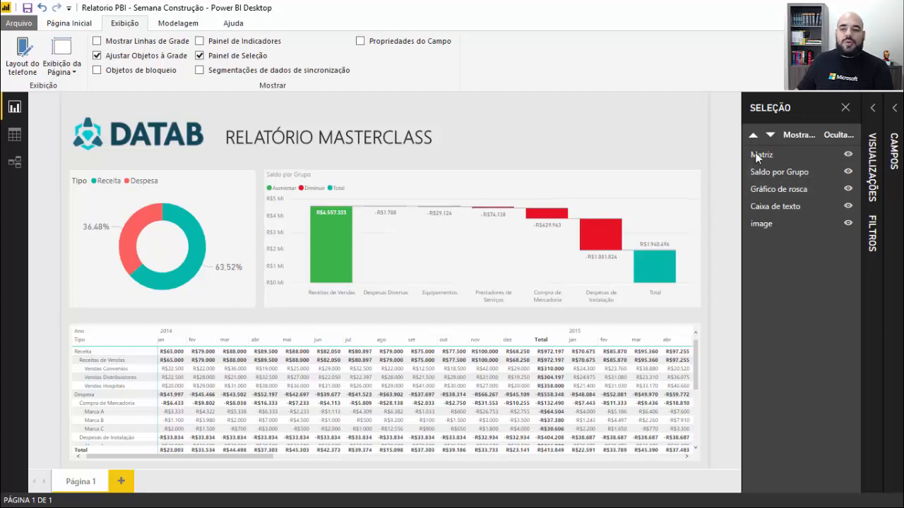
pyautogui.click(848, 171)
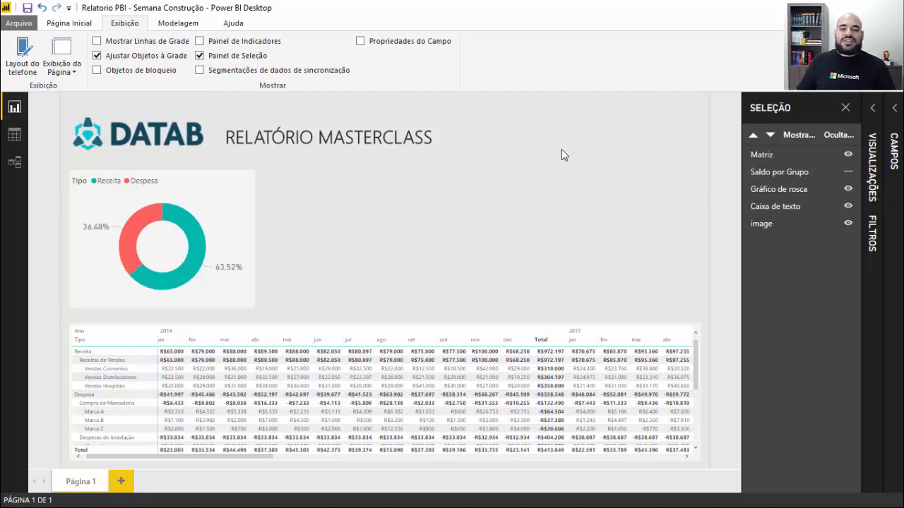
# Insert a clustered column chart and stretch it across the empty area beside the donut chart
pyautogui.click(873, 108)
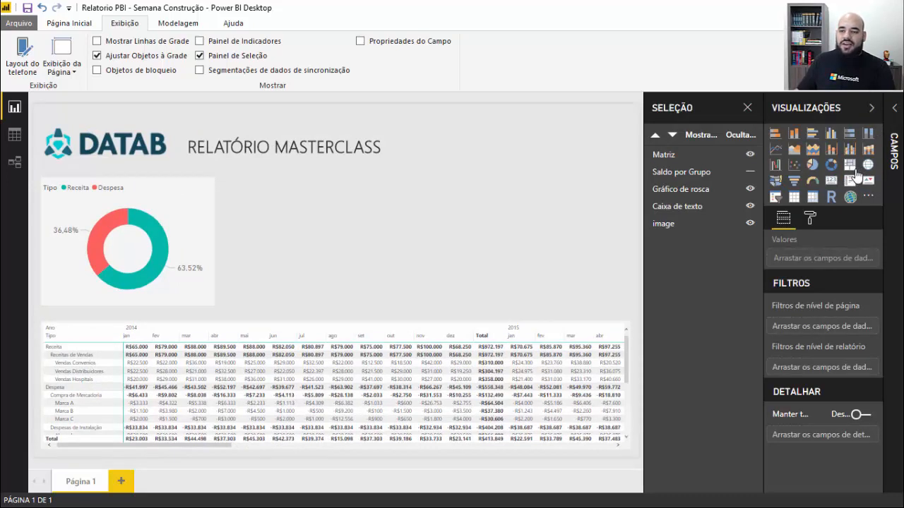
pyautogui.click(832, 141)
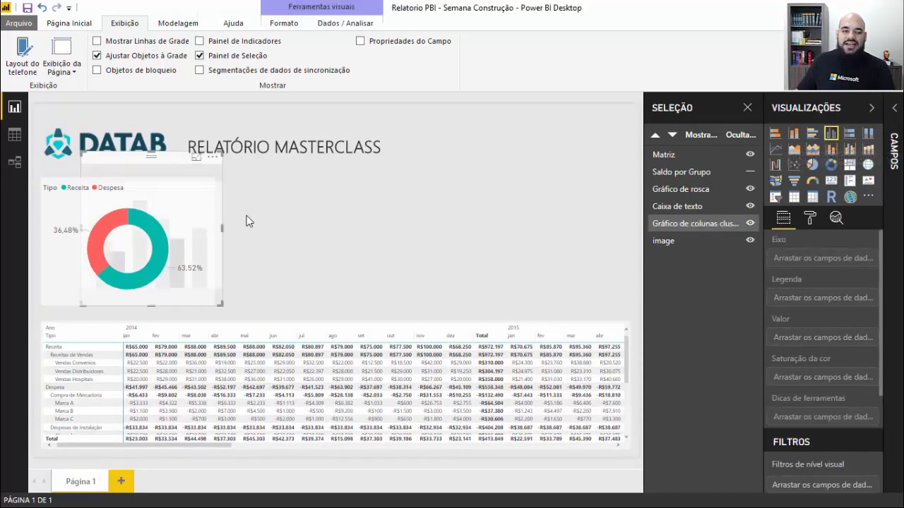
pyautogui.moveTo(176, 172); pyautogui.dragTo(313, 167)
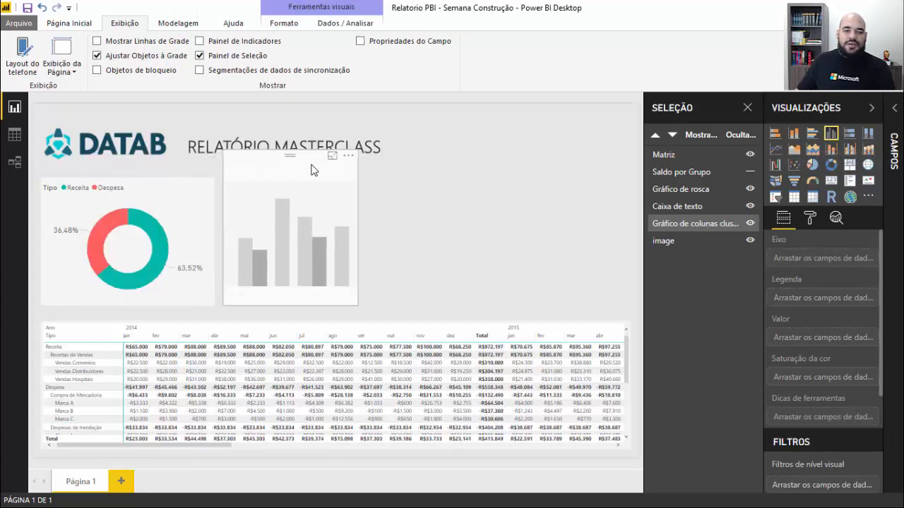
pyautogui.moveTo(375, 306); pyautogui.dragTo(629, 305)
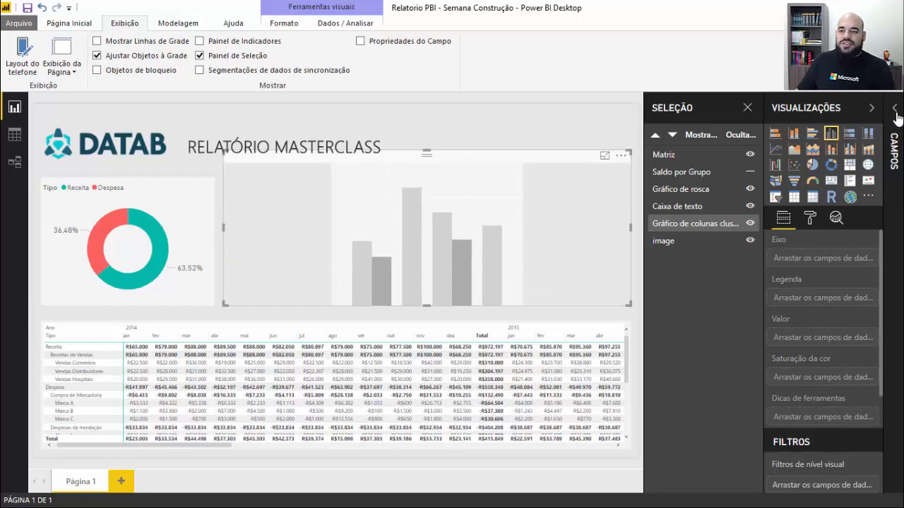
# Assign Nome do Mês from Calendario to the column chart's axis and the Lancamentos measure to its values
pyautogui.click(894, 120)
pyautogui.click(805, 166)
pyautogui.moveTo(840, 225); pyautogui.dragTo(749, 255)
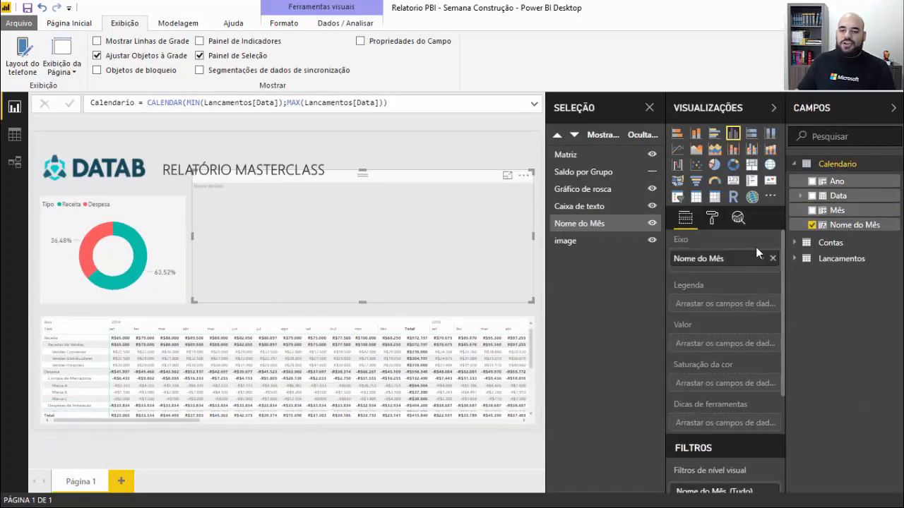
pyautogui.click(812, 258)
pyautogui.moveTo(851, 305); pyautogui.dragTo(737, 353)
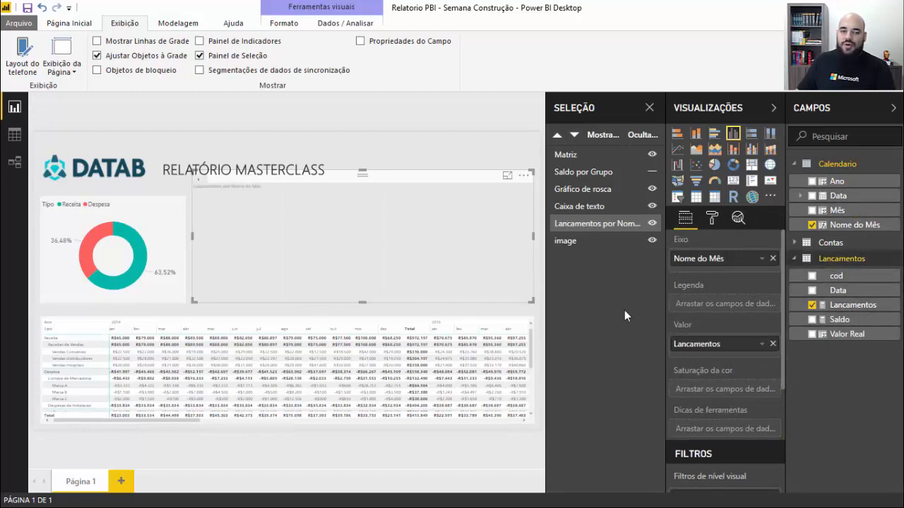
# Turn off the column chart's Y axis and enable a white background with 40% transparency
pyautogui.click(712, 224)
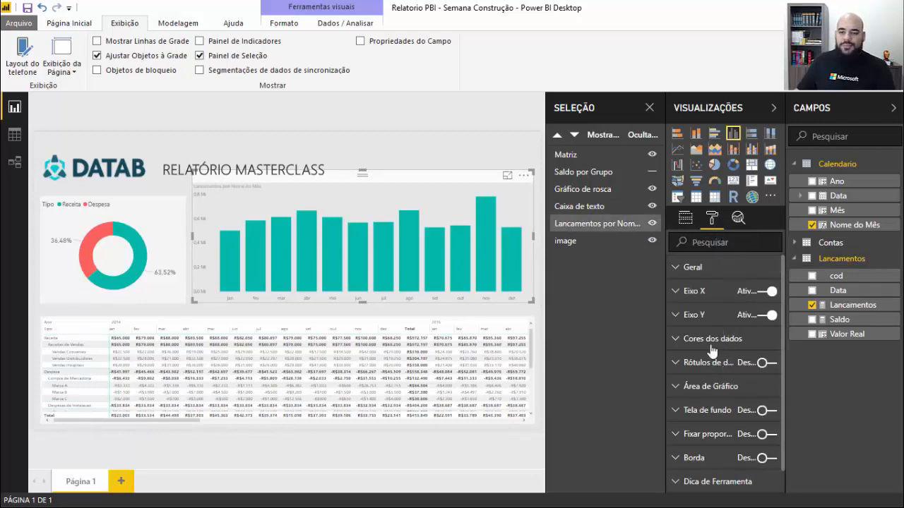
pyautogui.click(771, 316)
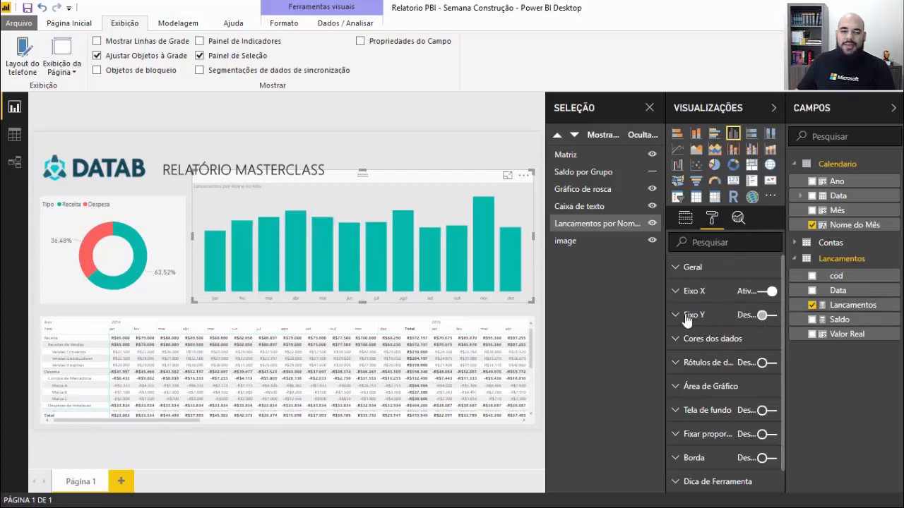
pyautogui.click(708, 410)
pyautogui.click(764, 410)
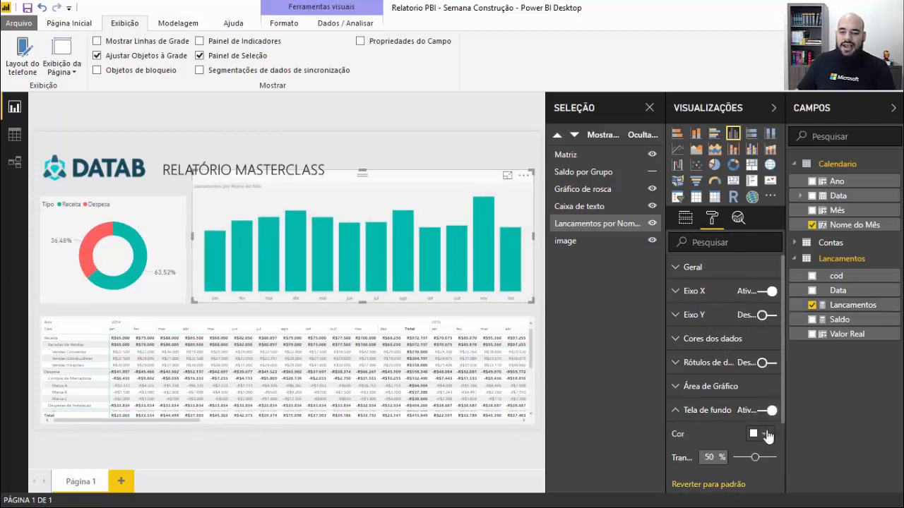
pyautogui.click(768, 434)
pyautogui.click(668, 379)
pyautogui.write('60')
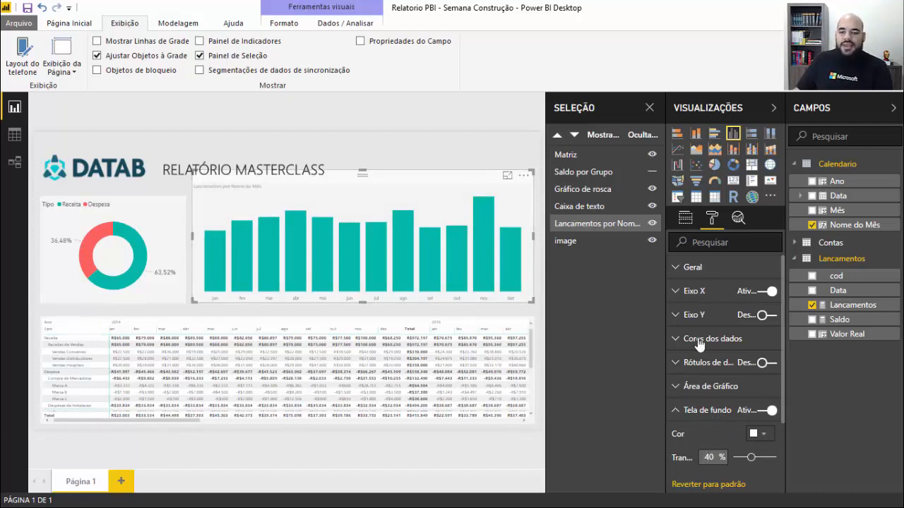
# Turn off the column chart's title and collapse its background settings
pyautogui.scroll(-3, 703, 410)
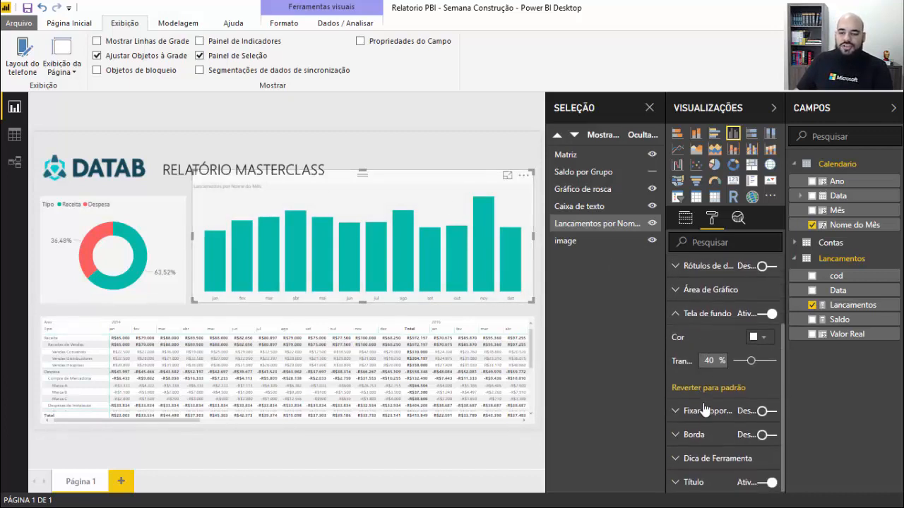
pyautogui.click(767, 482)
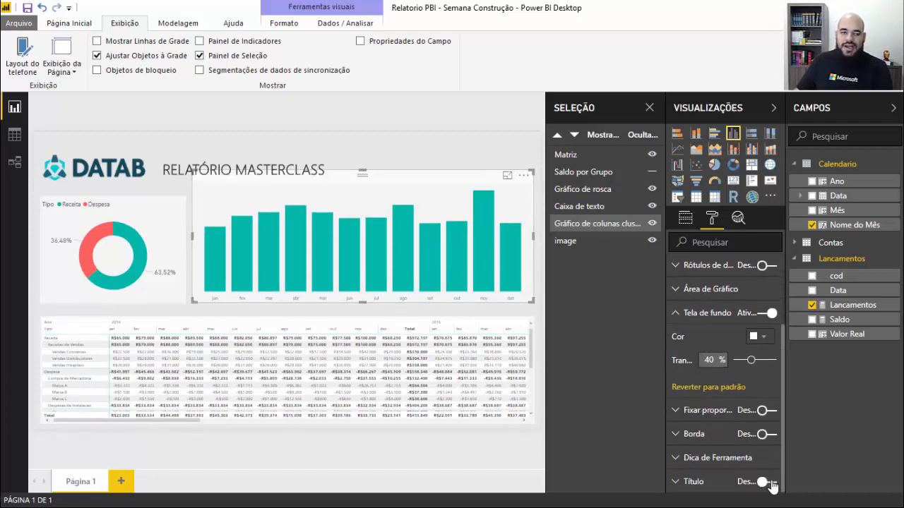
pyautogui.click(691, 317)
# Enable data labels on the column chart and set their text size to 13
pyautogui.scroll(1, 697, 321)
pyautogui.click(707, 367)
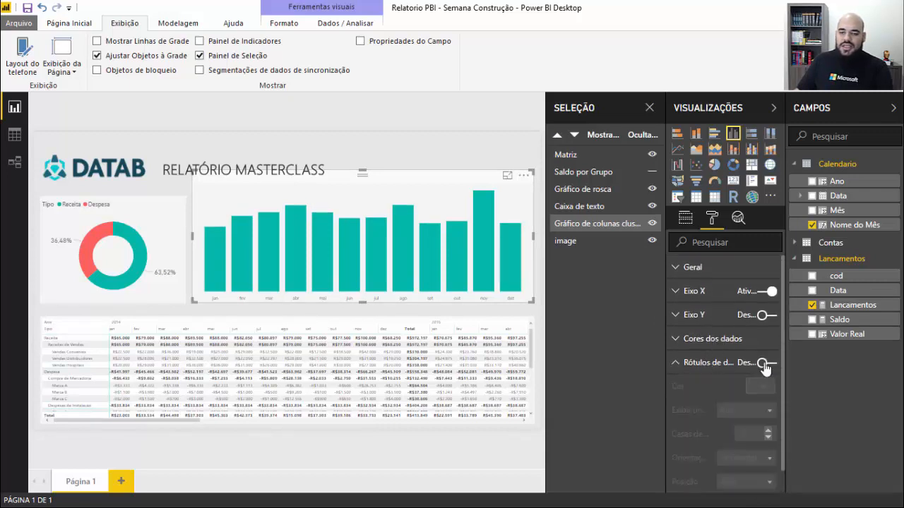
pyautogui.click(765, 364)
pyautogui.scroll(-2, 763, 411)
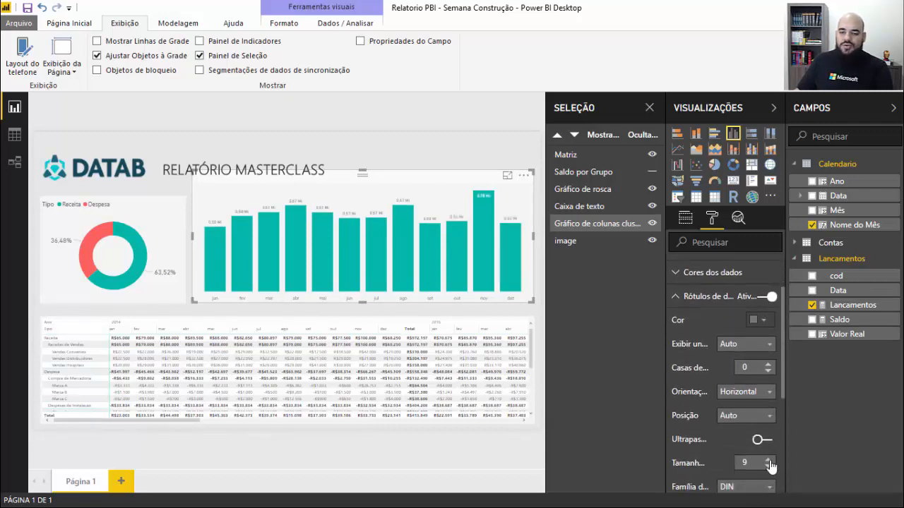
pyautogui.click(768, 460)
pyautogui.click(768, 459)
pyautogui.click(769, 460)
pyautogui.click(768, 460)
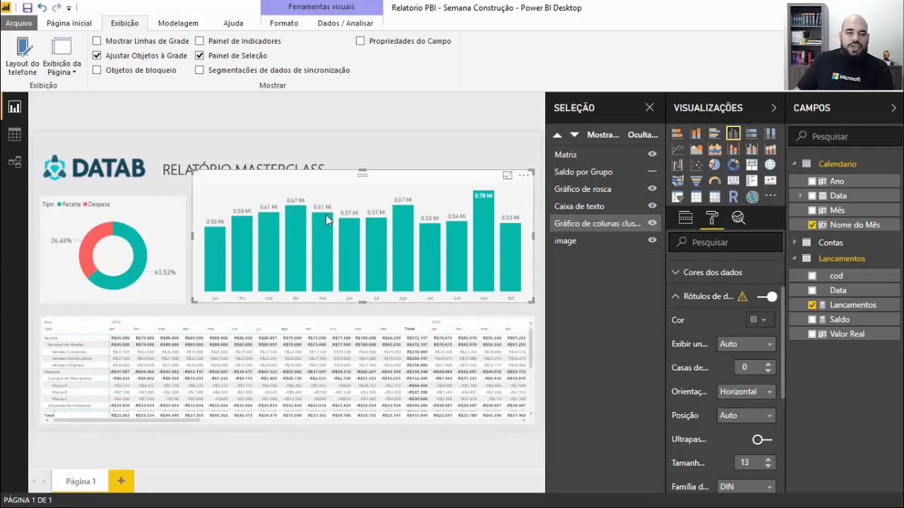
# Lower the column chart's upper edge to clear the report title, and collapse the visualizations pane
pyautogui.moveTo(362, 172)
pyautogui.mouseDown()
pyautogui.moveTo(365, 199)
pyautogui.moveTo(364, 190)
pyautogui.mouseUp()
pyautogui.click(412, 179)
pyautogui.click(417, 174)
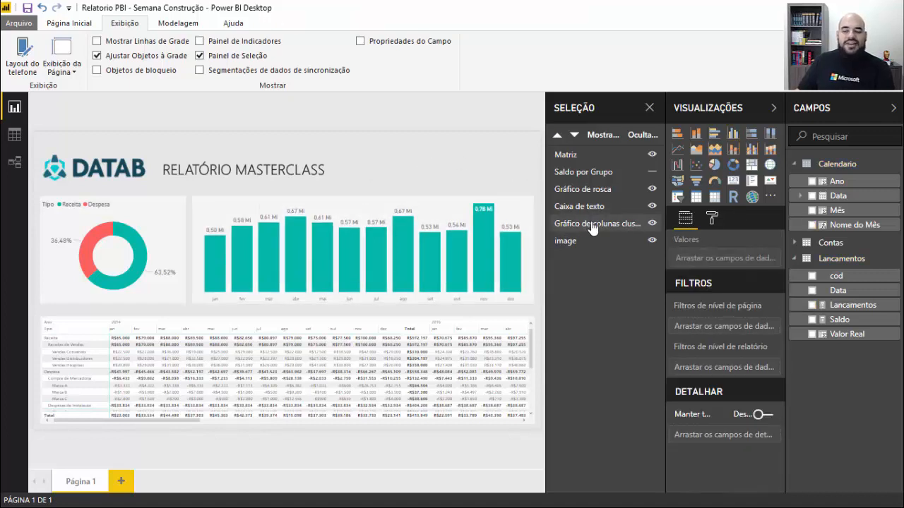
pyautogui.click(773, 110)
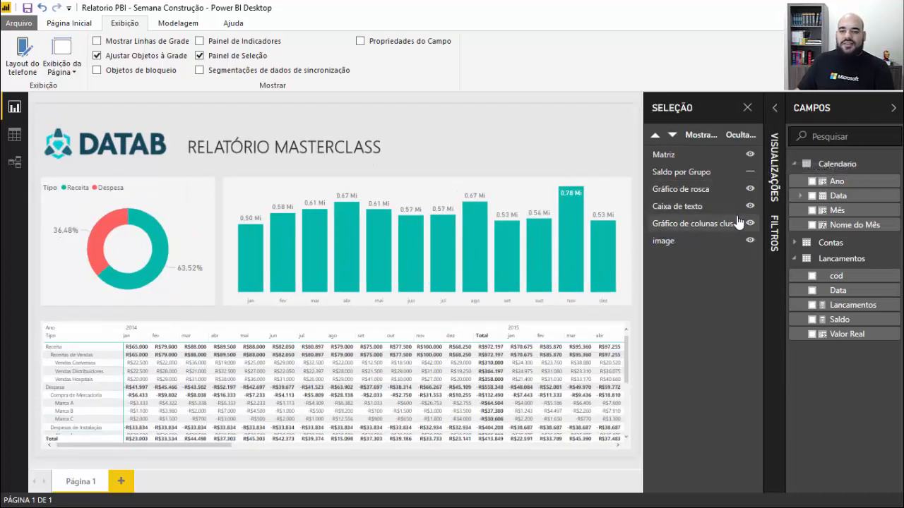
# Swap the clustered column chart for Saldo por Grupo by toggling their visibility, and swap them back
pyautogui.click(718, 225)
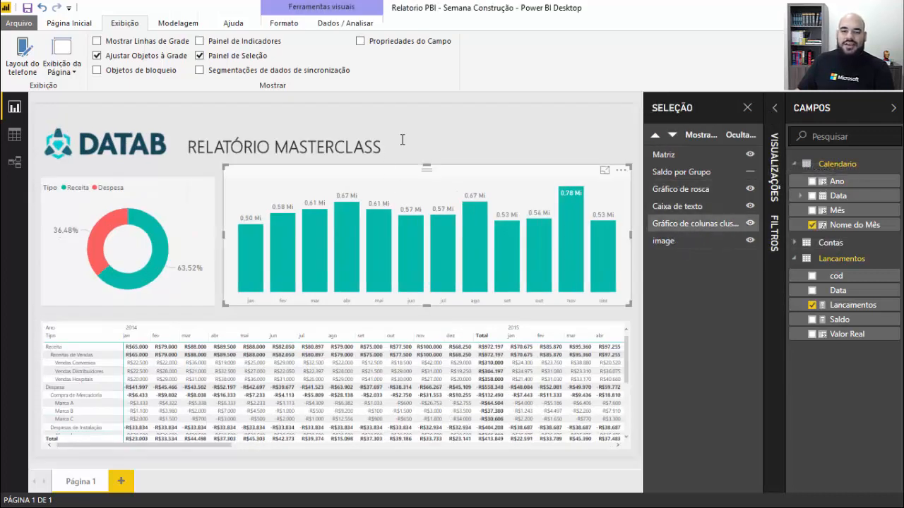
pyautogui.click(750, 223)
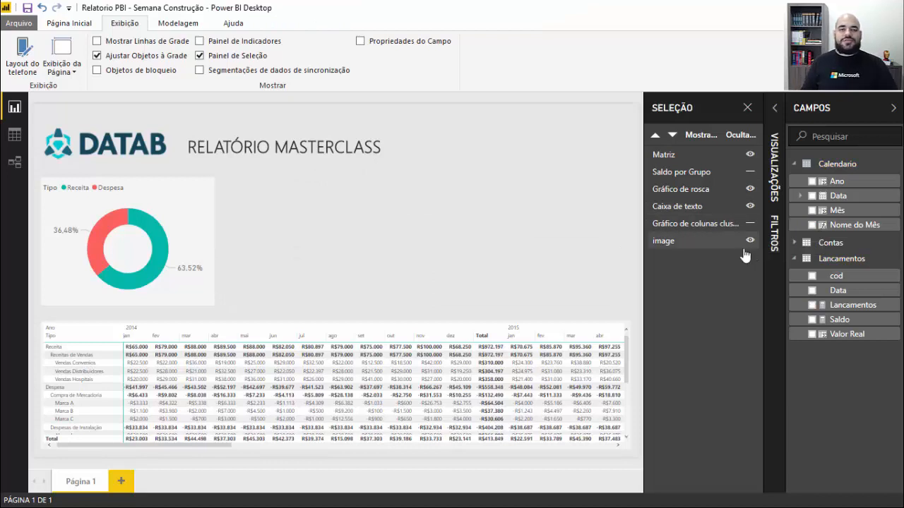
pyautogui.click(750, 172)
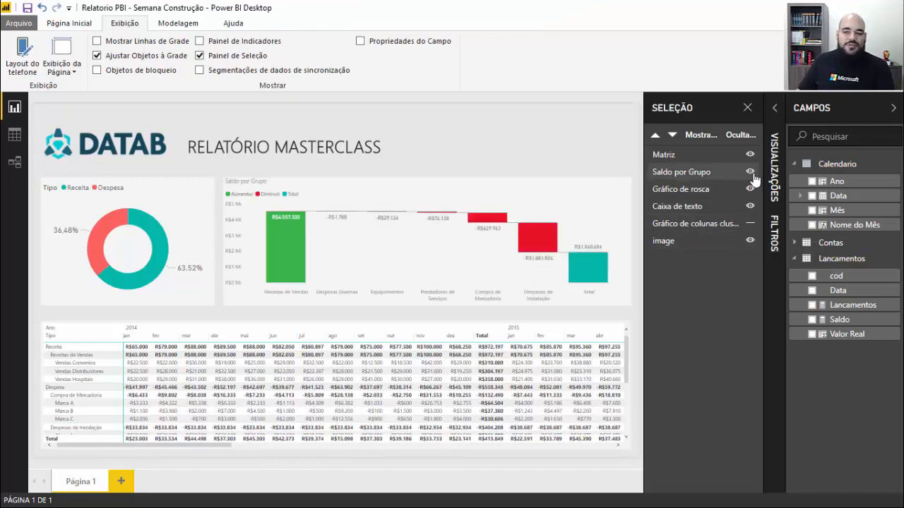
pyautogui.click(750, 223)
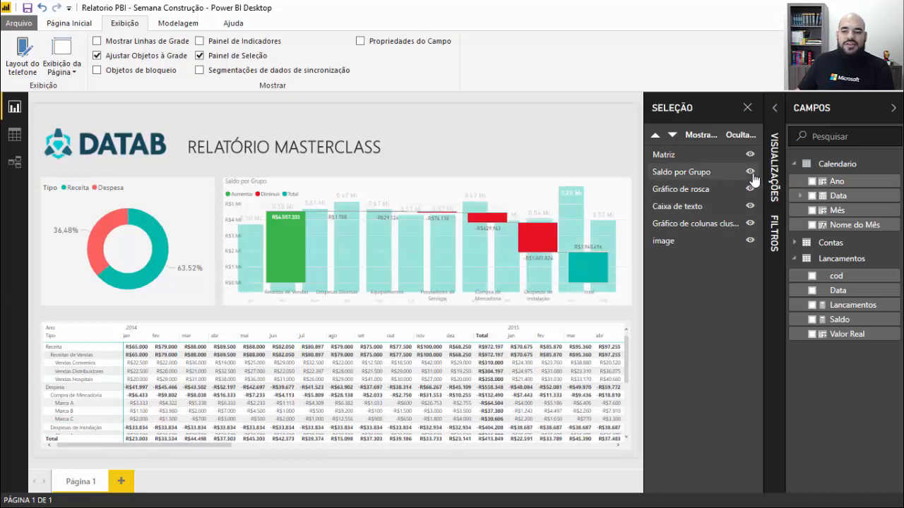
pyautogui.click(750, 172)
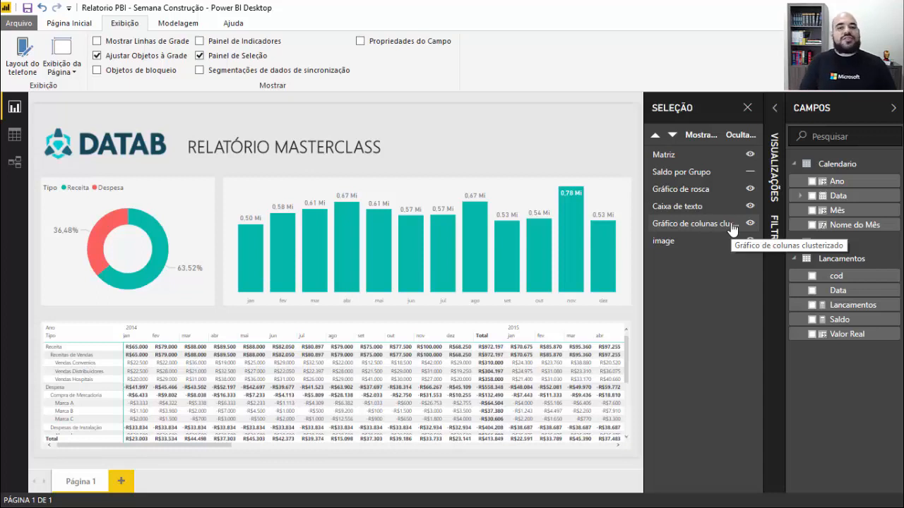
# Close the selection pane, show the bookmarks pane and add a bookmark named "Mês a Mês"
pyautogui.click(747, 108)
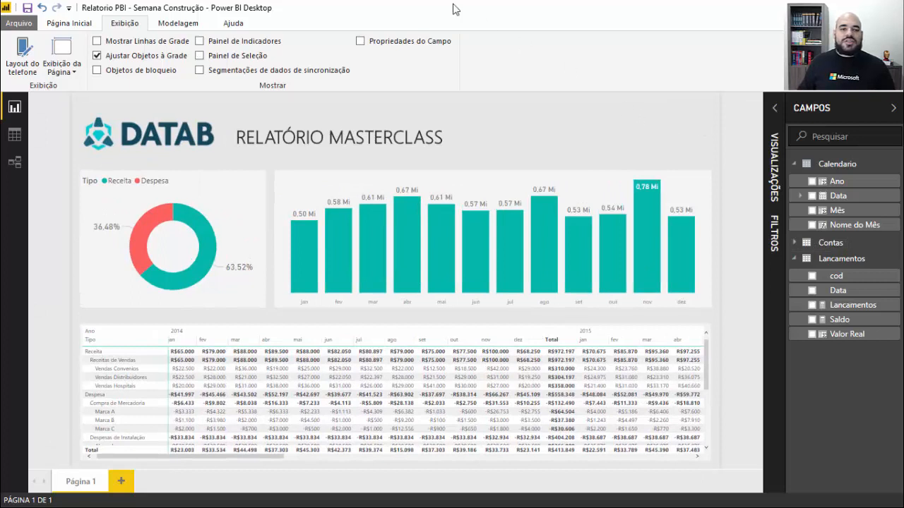
pyautogui.click(216, 40)
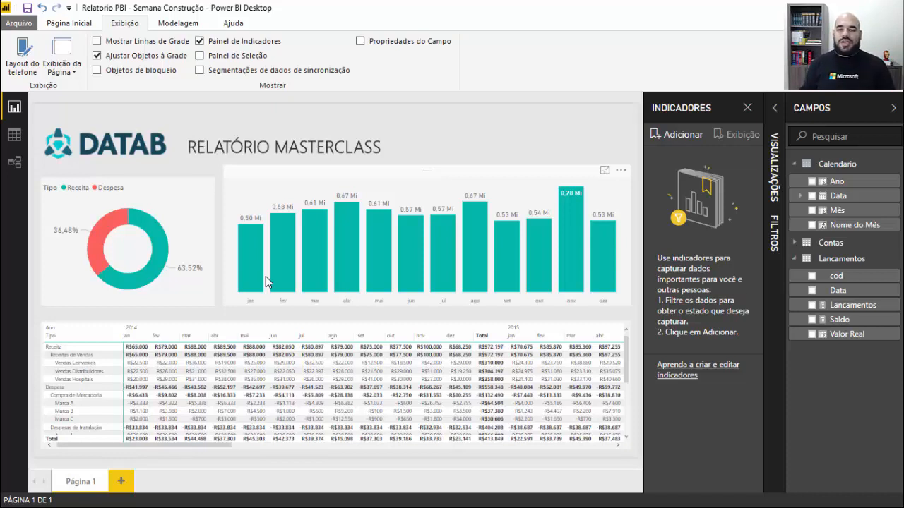
pyautogui.click(679, 135)
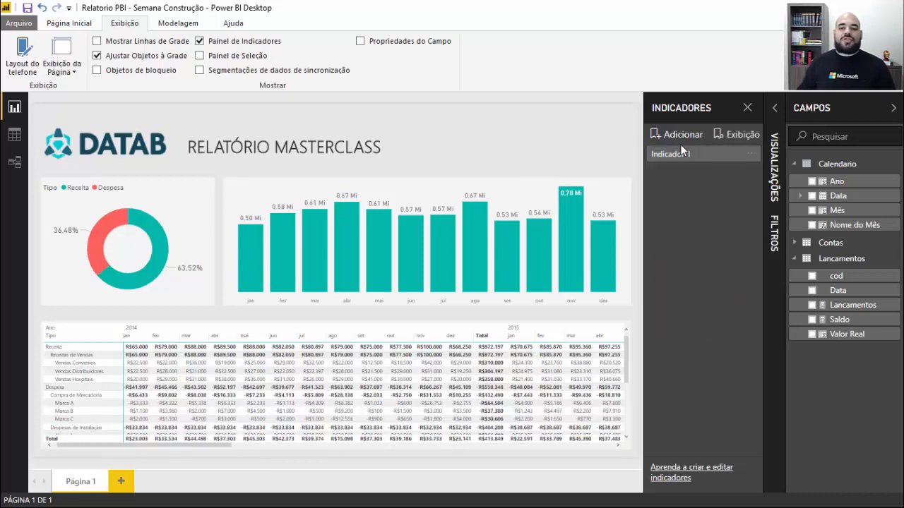
pyautogui.doubleClick(682, 153)
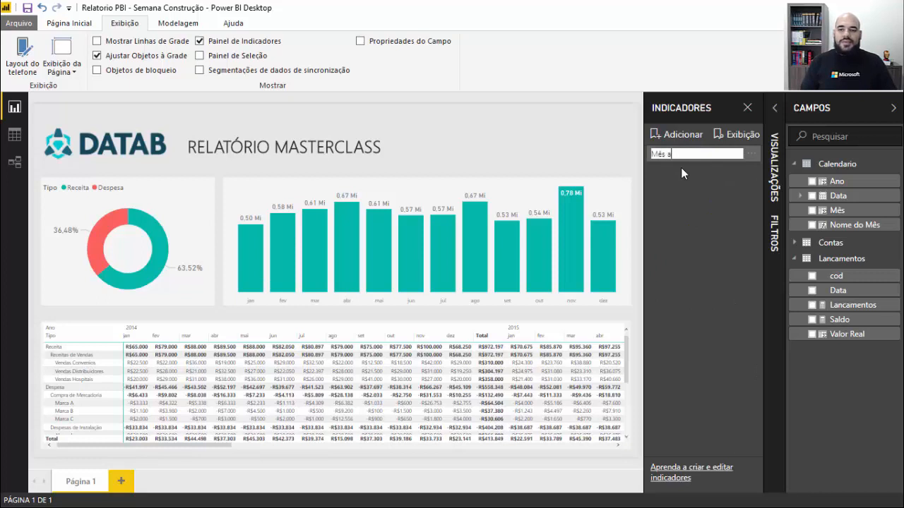
pyautogui.write('Mês a Mês')
pyautogui.press('Return')
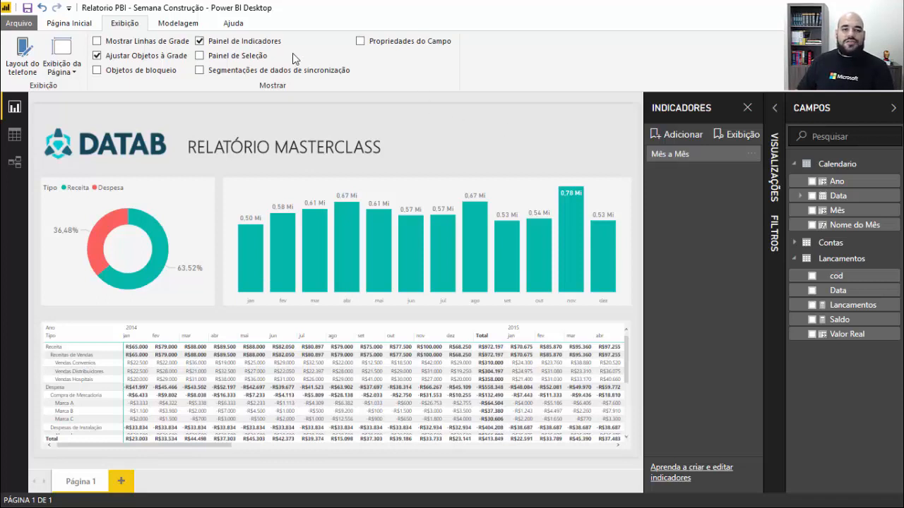
# Show the selection pane, hide the clustered column chart and make the Saldo por Grupo waterfall visible
pyautogui.click(237, 59)
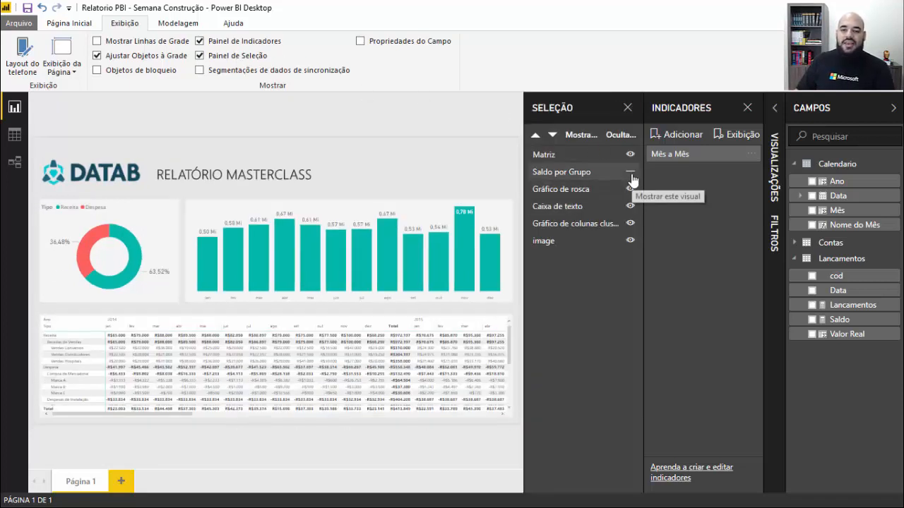
pyautogui.click(631, 224)
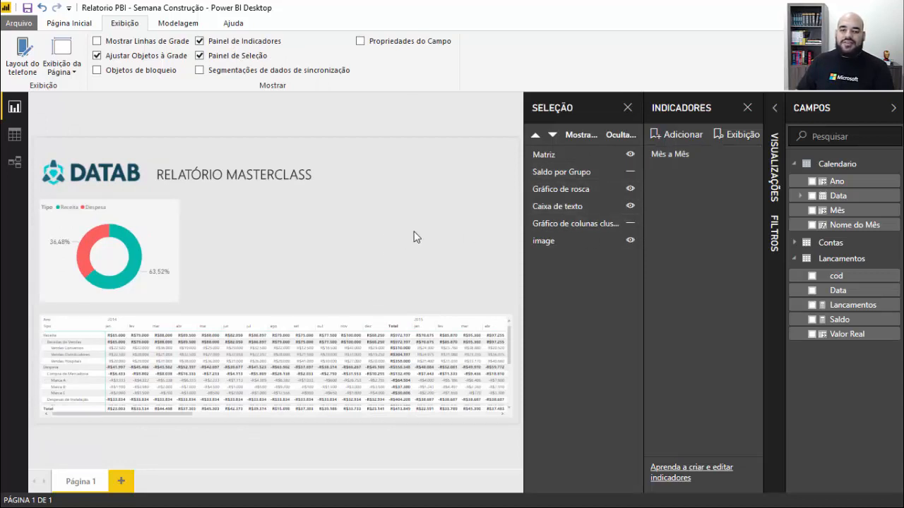
pyautogui.click(631, 173)
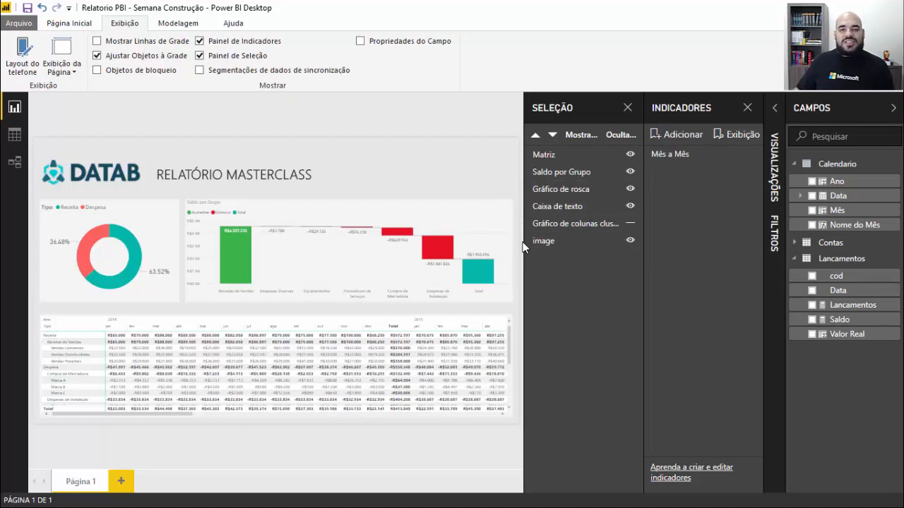
# Add a bookmark of the current waterfall view and name it "Cascata"
pyautogui.click(678, 139)
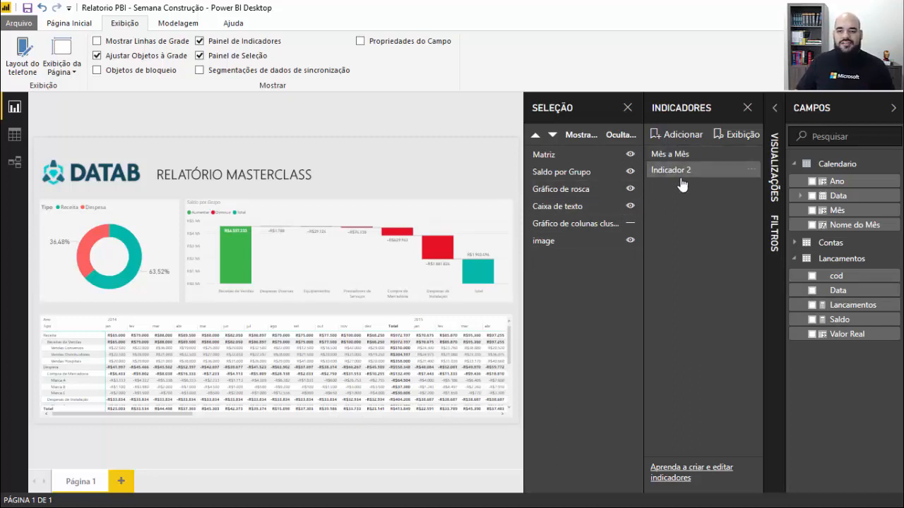
pyautogui.doubleClick(678, 170)
pyautogui.write('Cas')
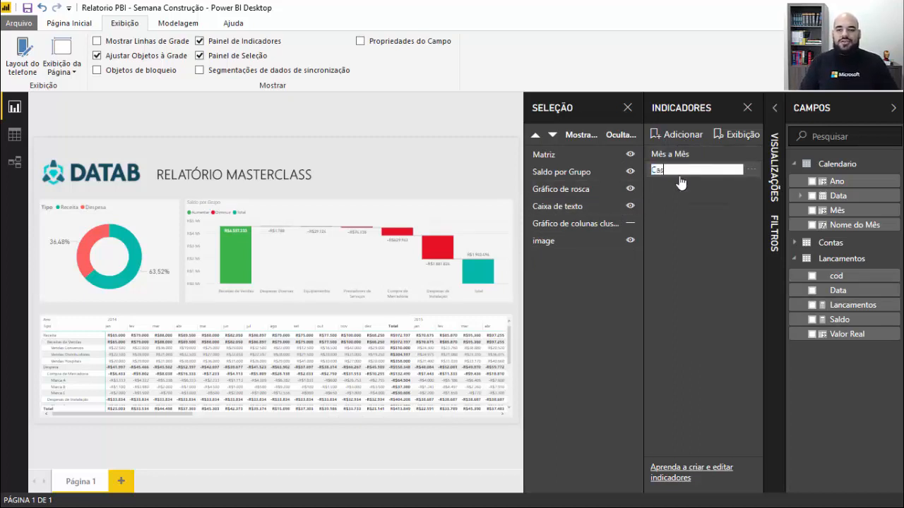
pyautogui.write('cata')
pyautogui.press('Return')
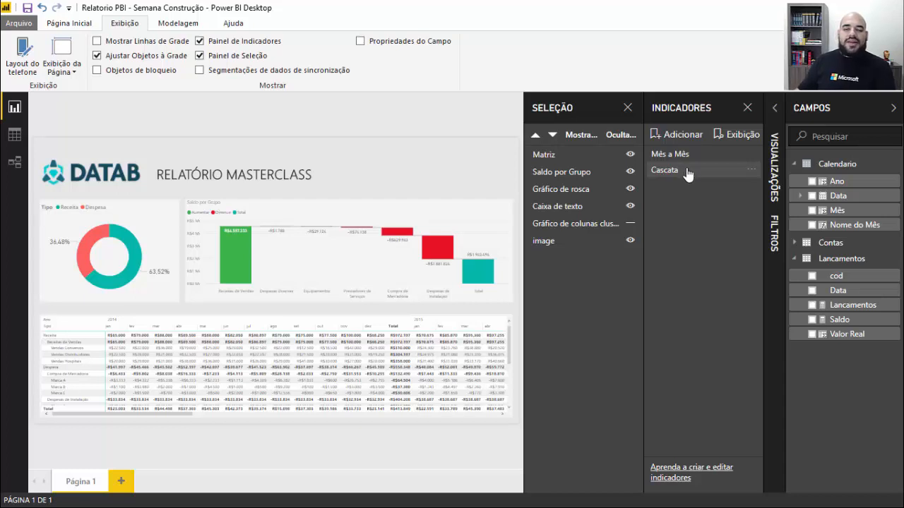
# Test the chart swap by alternating between the Mês a Mês and Cascata bookmarks
pyautogui.click(697, 157)
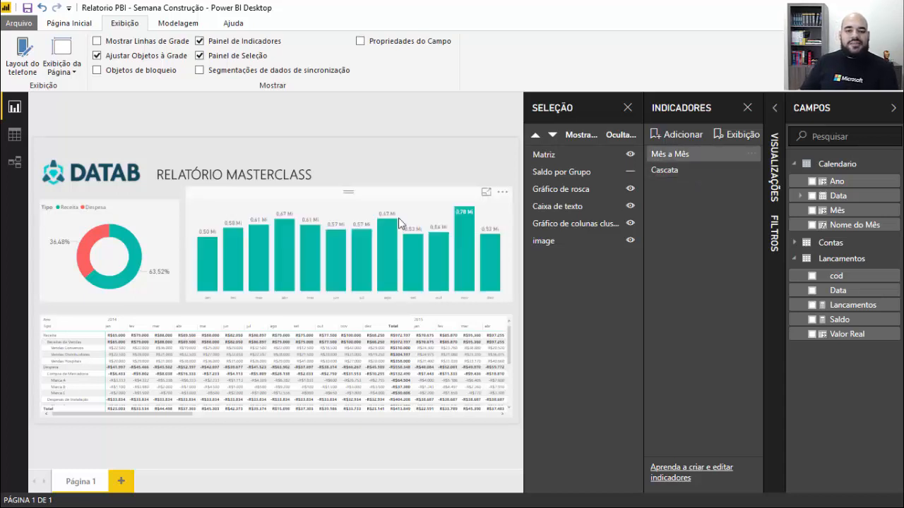
pyautogui.click(667, 171)
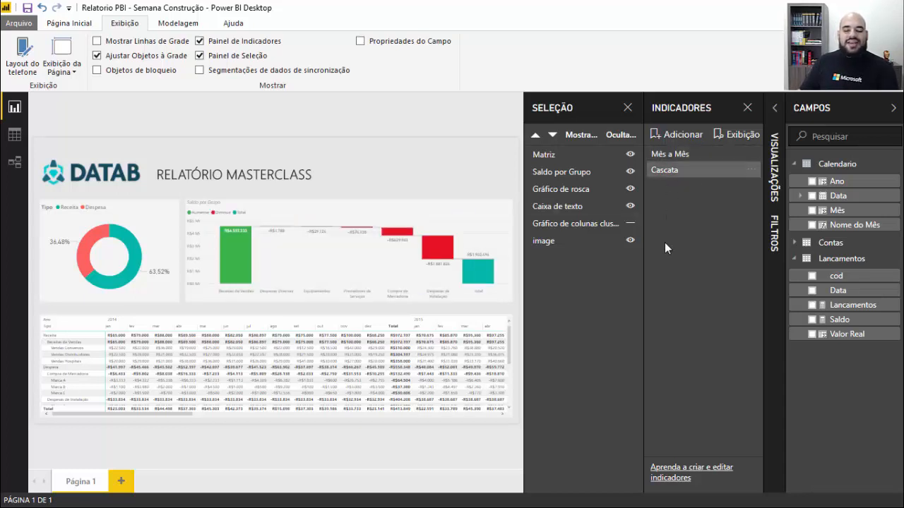
pyautogui.click(667, 155)
pyautogui.click(667, 172)
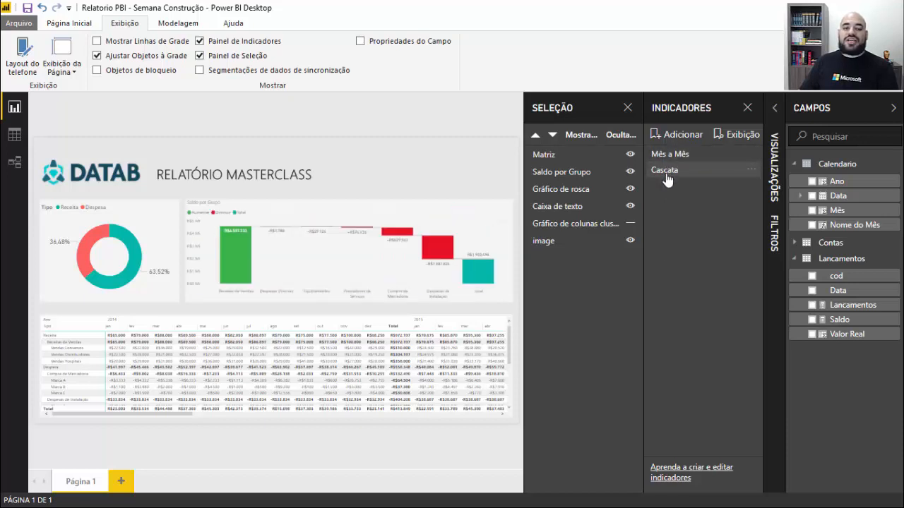
pyautogui.click(662, 154)
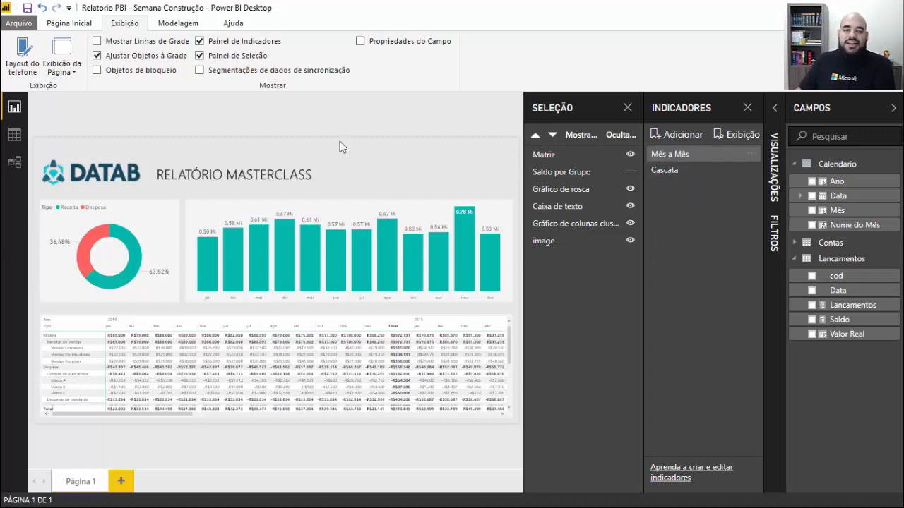
pyautogui.click(680, 171)
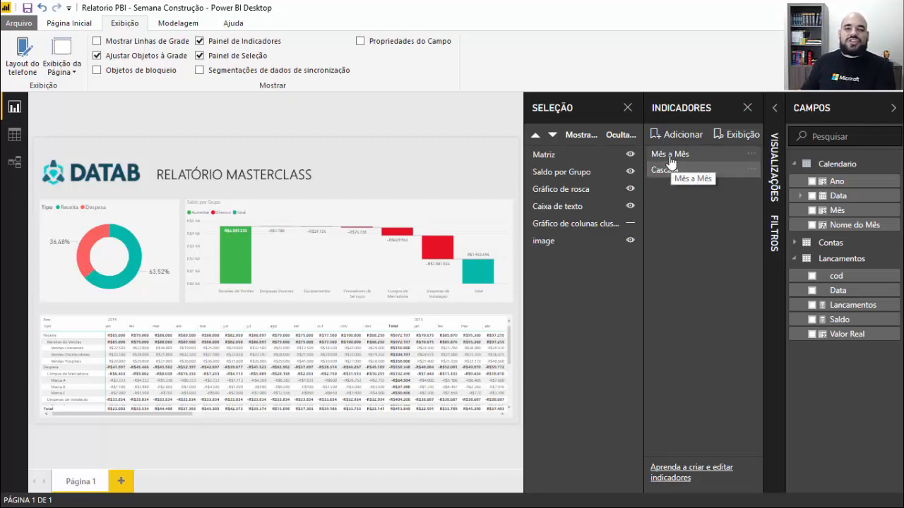
# Apply the Cascata bookmark, filter the page by Receita in the donut chart, and switch to Mês a Mês to check the filter
pyautogui.click(667, 171)
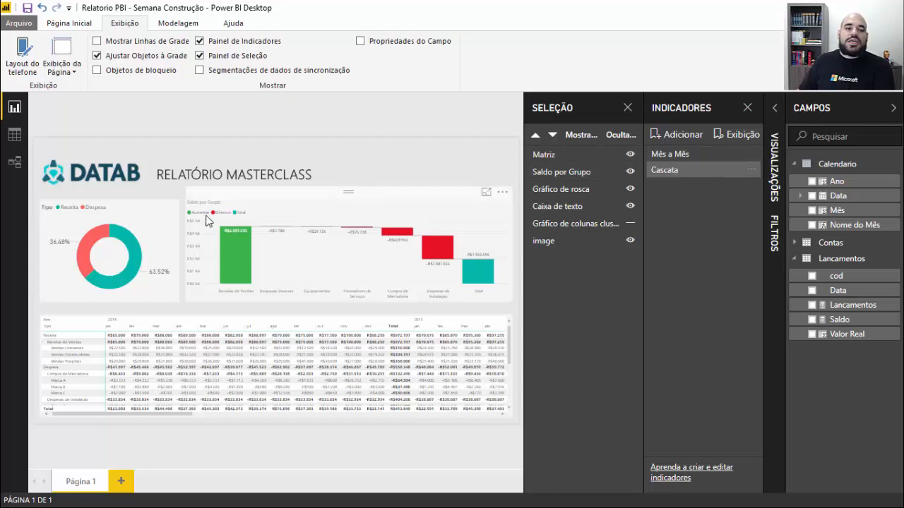
pyautogui.click(136, 247)
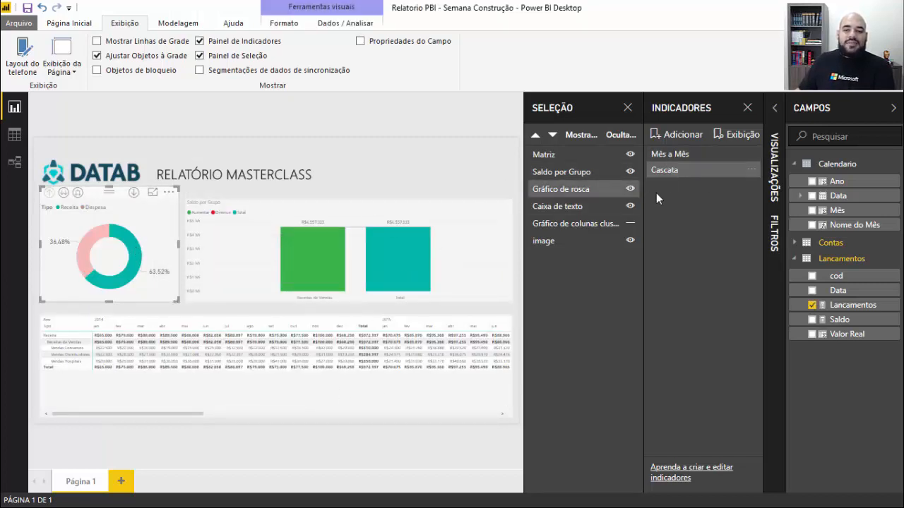
pyautogui.click(680, 157)
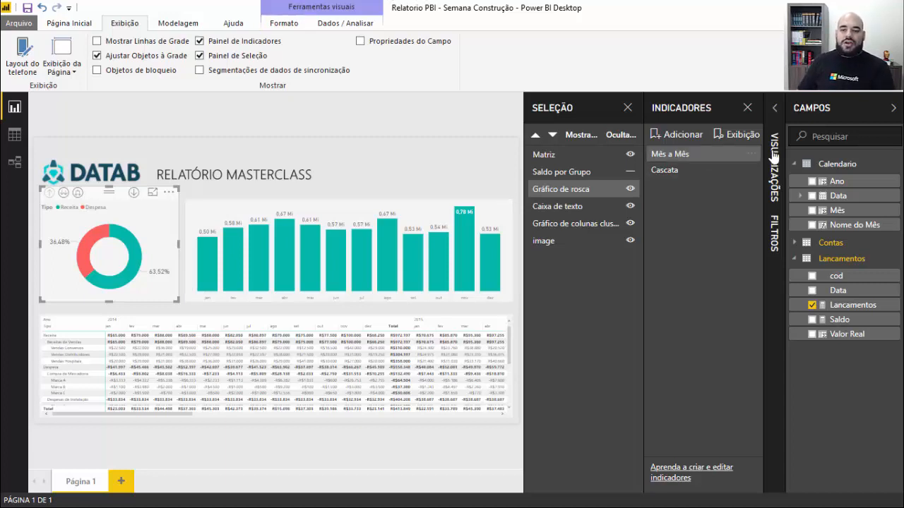
# Disable the Dados option for both the Mês a Mês and Cascata bookmarks, and review the Mês a Mês options
pyautogui.click(754, 154)
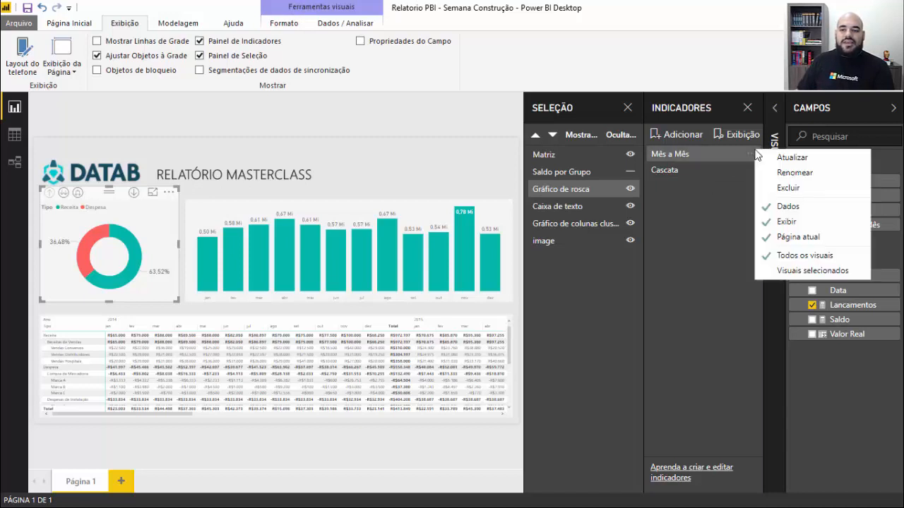
pyautogui.click(787, 209)
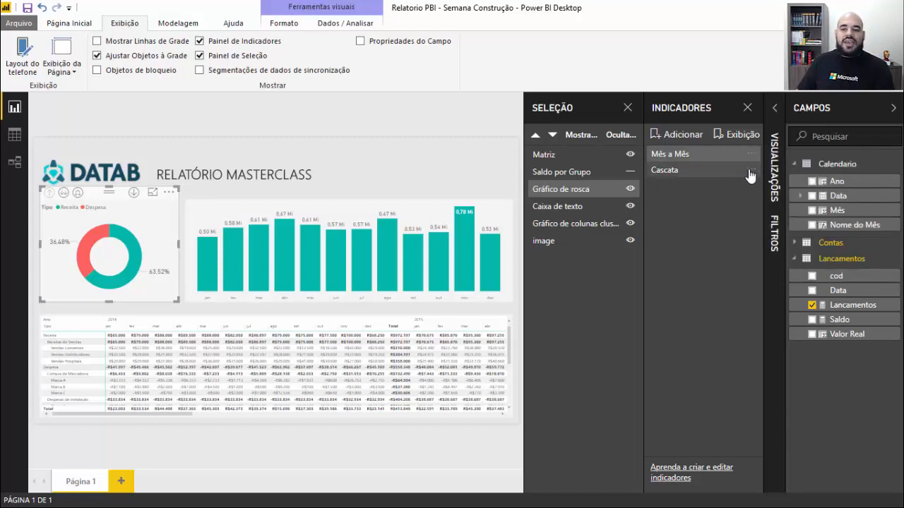
pyautogui.click(752, 171)
pyautogui.click(771, 223)
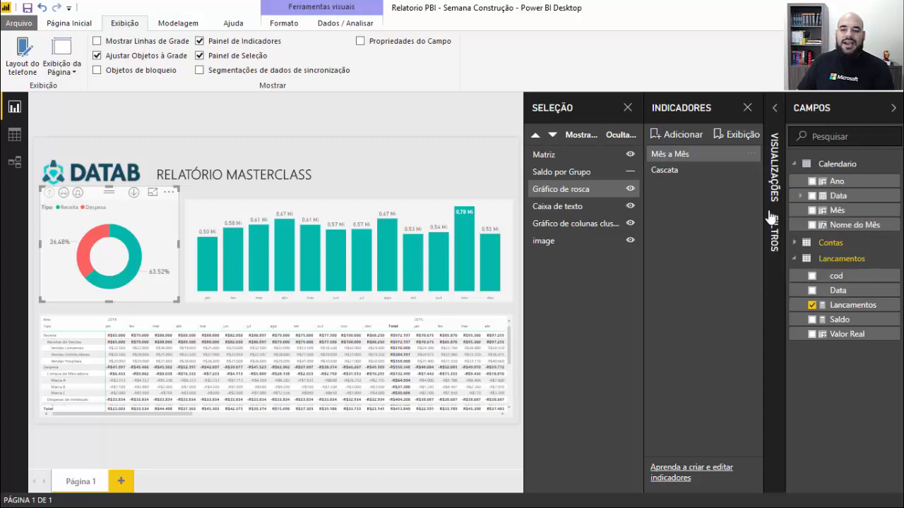
pyautogui.click(751, 155)
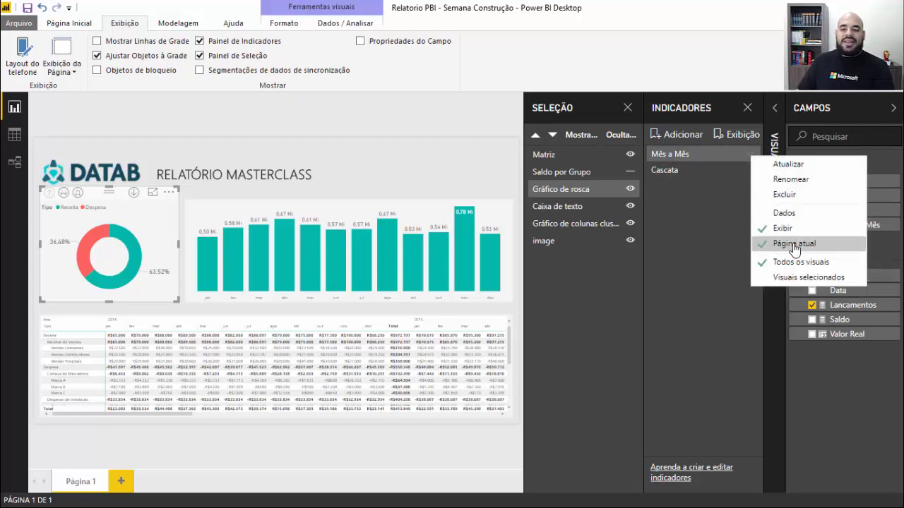
pyautogui.click(692, 218)
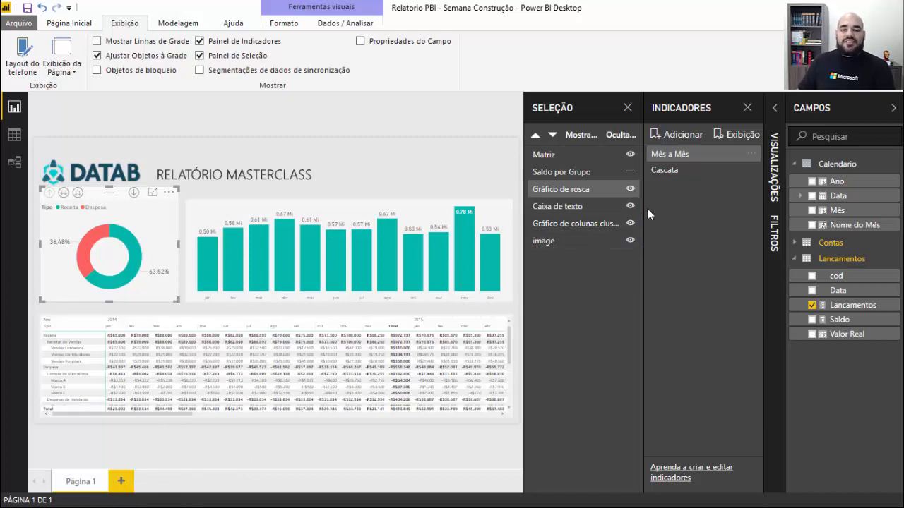
# Test both bookmarks with the page filtered by Receita and then by Despesa in the donut chart
pyautogui.click(674, 171)
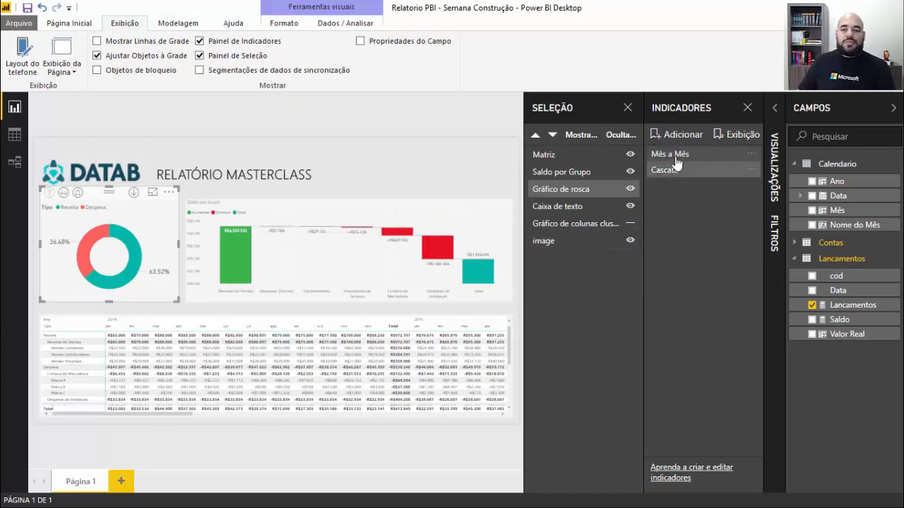
pyautogui.click(672, 155)
pyautogui.click(138, 260)
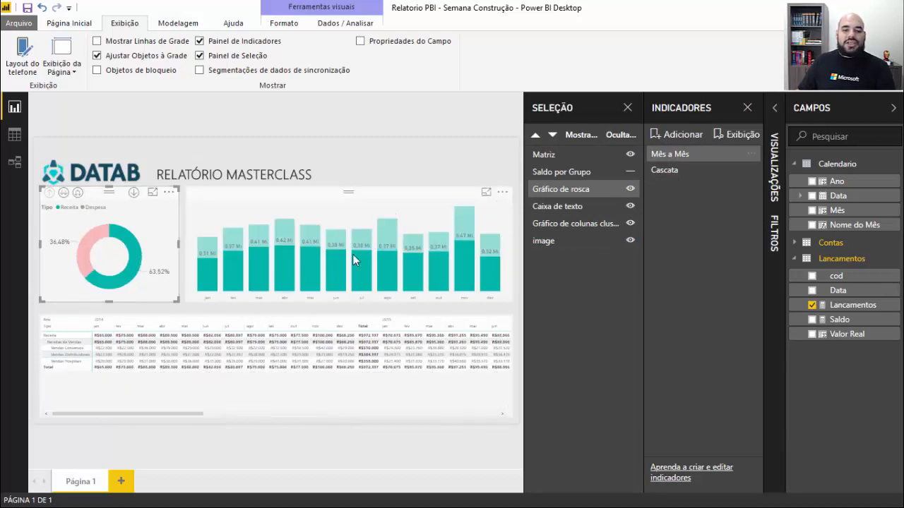
pyautogui.click(669, 171)
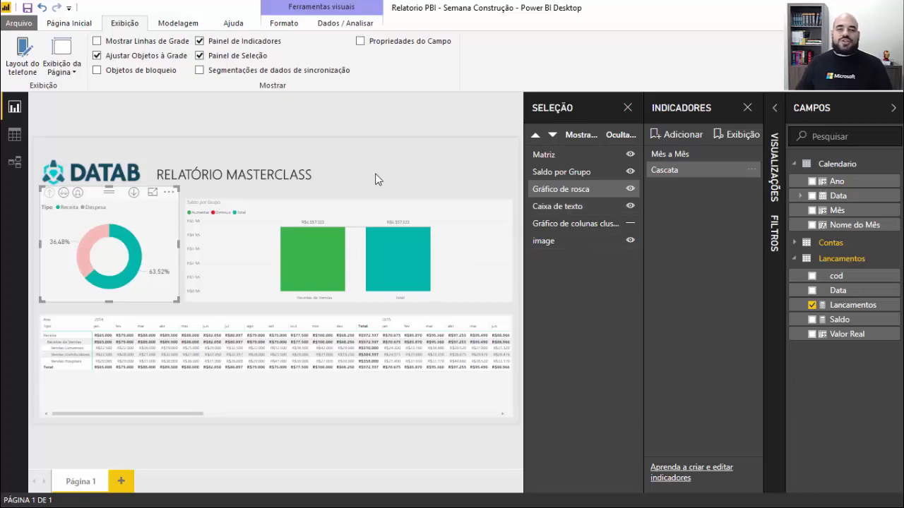
pyautogui.click(106, 233)
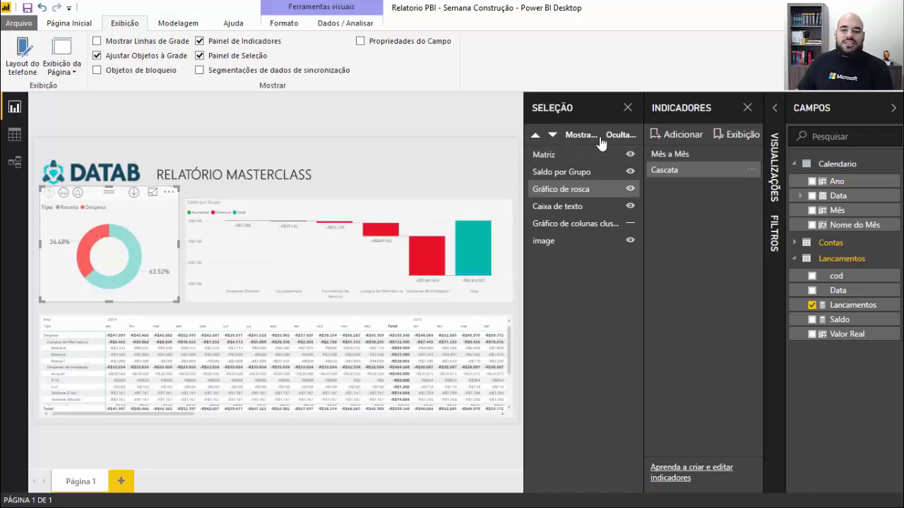
pyautogui.click(663, 155)
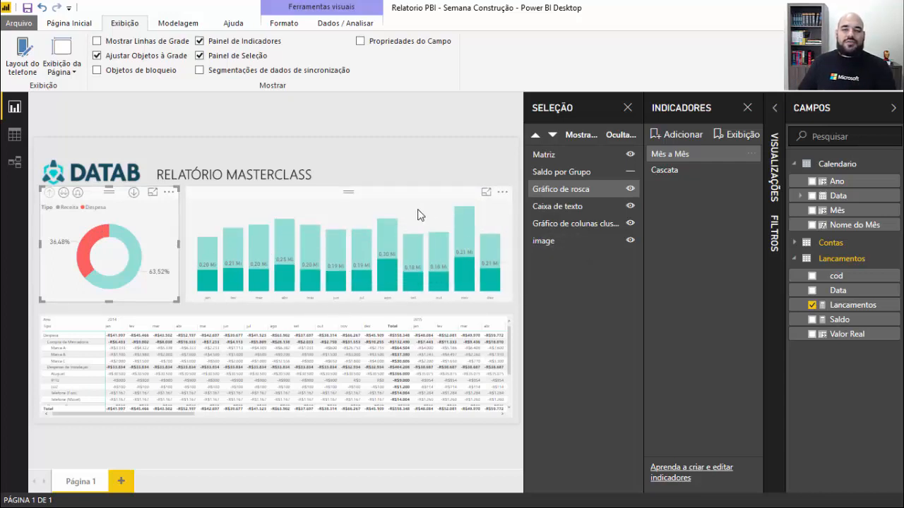
# Close the bookmarks and selection panes, insert a blank button, and place it resized beside the RELATÓRIO MASTERCLASS title
pyautogui.click(747, 108)
pyautogui.click(747, 108)
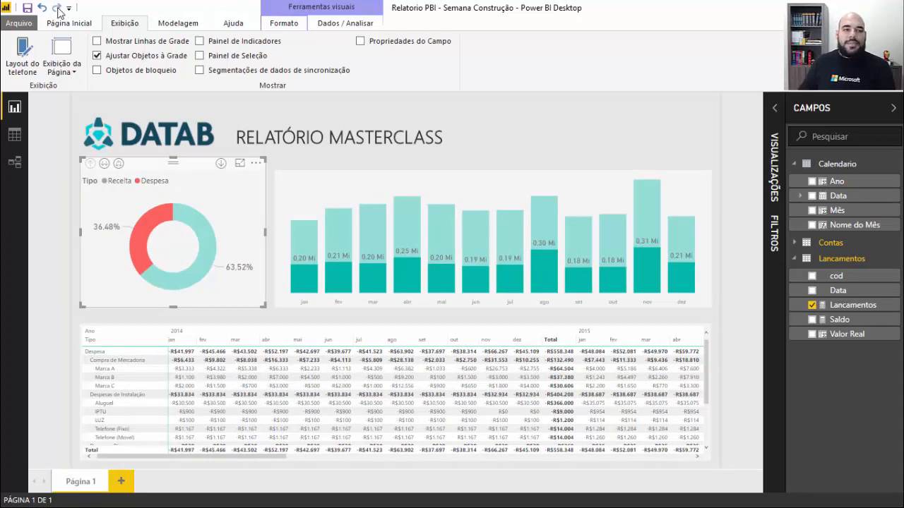
pyautogui.click(63, 22)
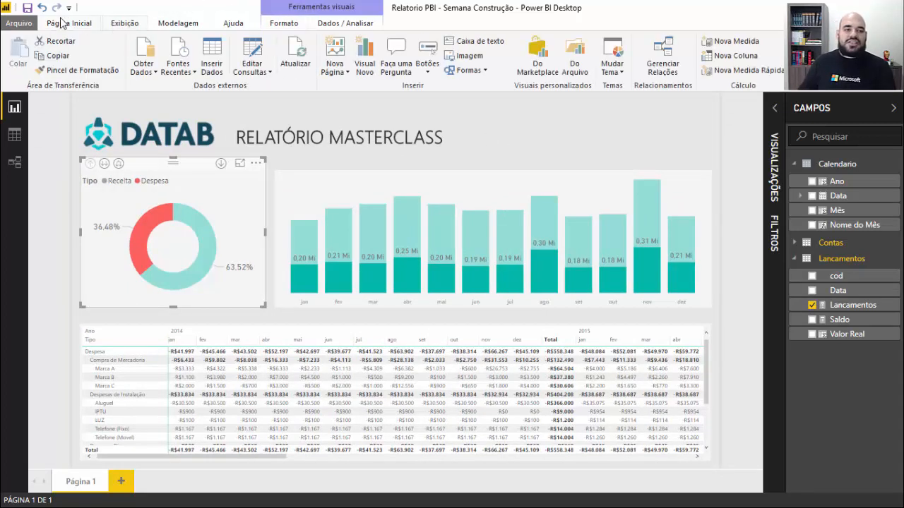
pyautogui.click(427, 65)
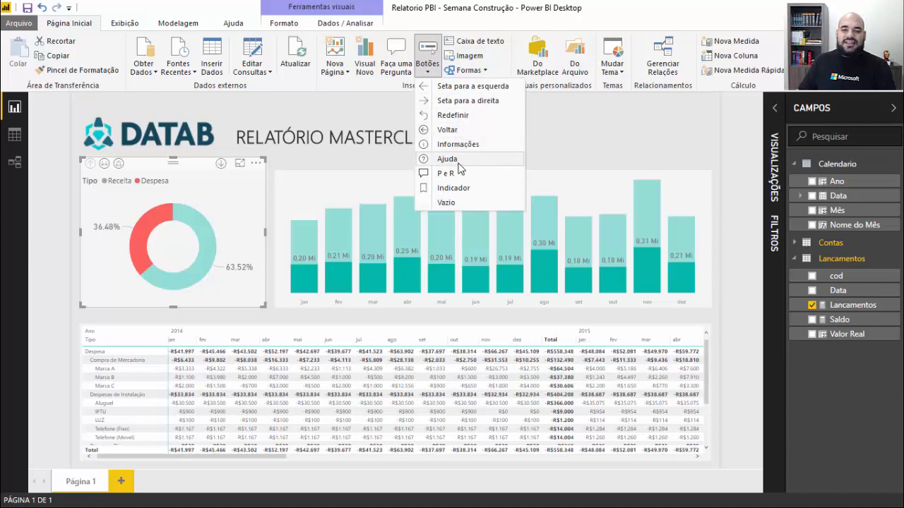
pyautogui.click(443, 204)
pyautogui.moveTo(91, 107); pyautogui.dragTo(537, 153)
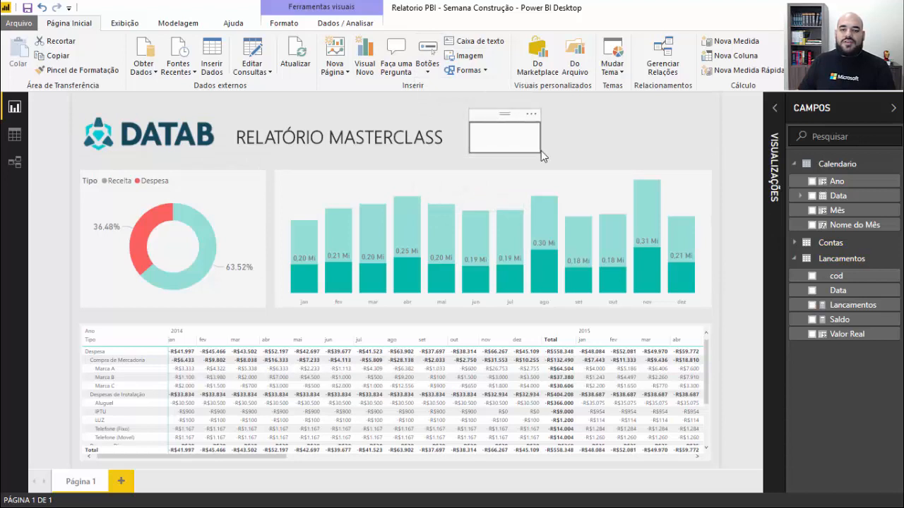
pyautogui.click(606, 160)
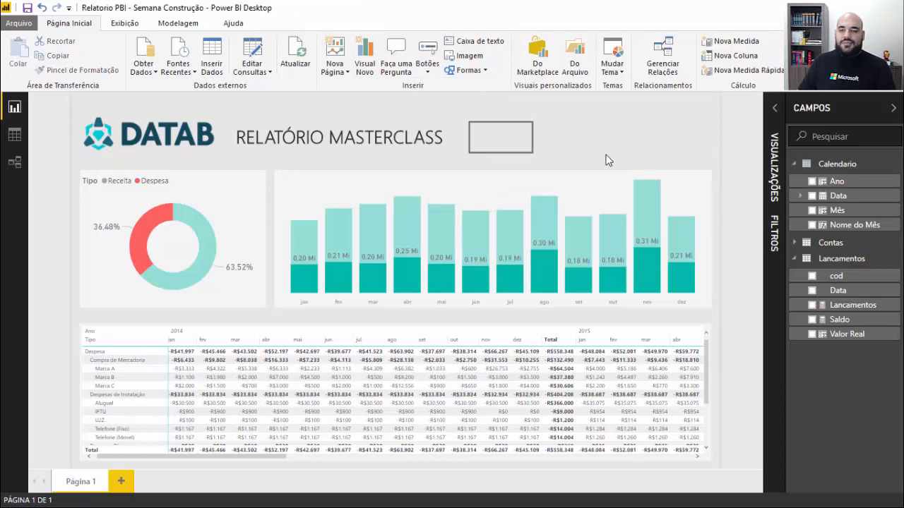
# Expand the visualizations pane, enable the new button's text and set it to "CASCATA"
pyautogui.click(775, 108)
pyautogui.click(712, 219)
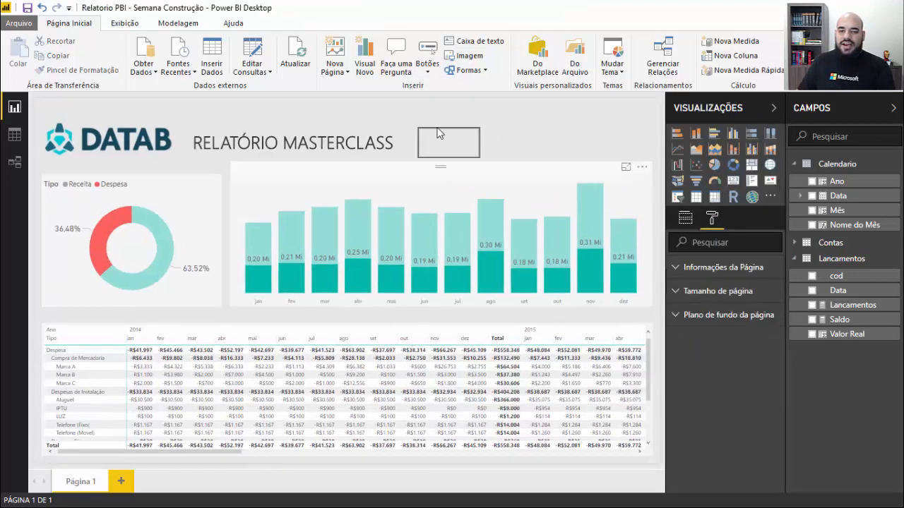
pyautogui.click(458, 150)
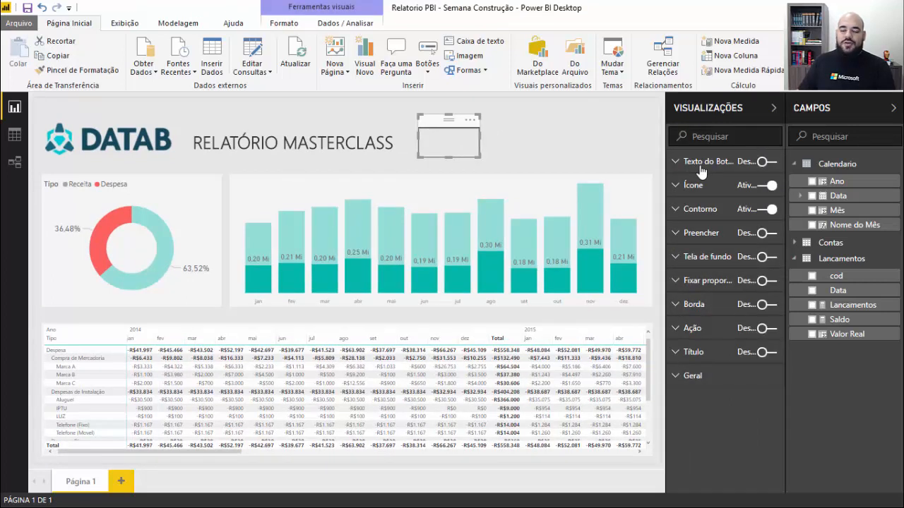
pyautogui.click(704, 164)
pyautogui.click(764, 162)
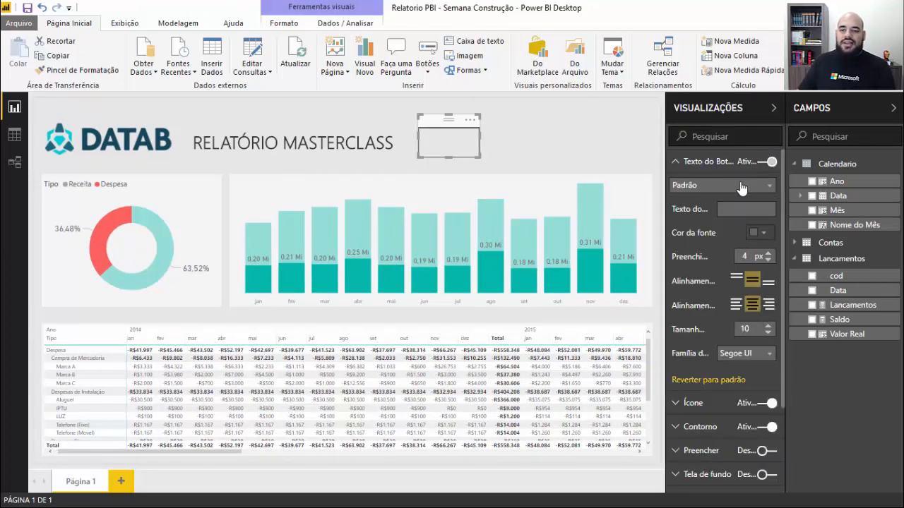
pyautogui.write('CASCATA')
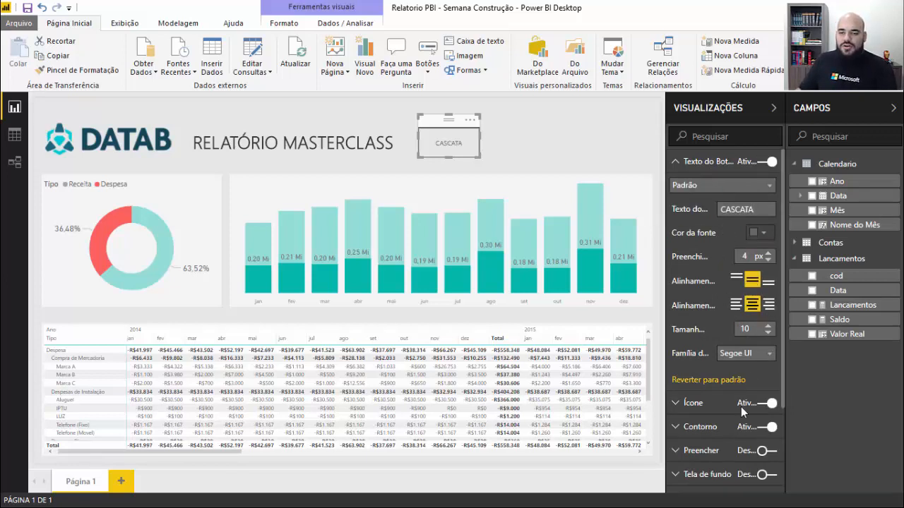
# Turn on the CASCATA button's background (Tela de fundo) in white and set its transparency to 0%
pyautogui.scroll(-3, 698, 411)
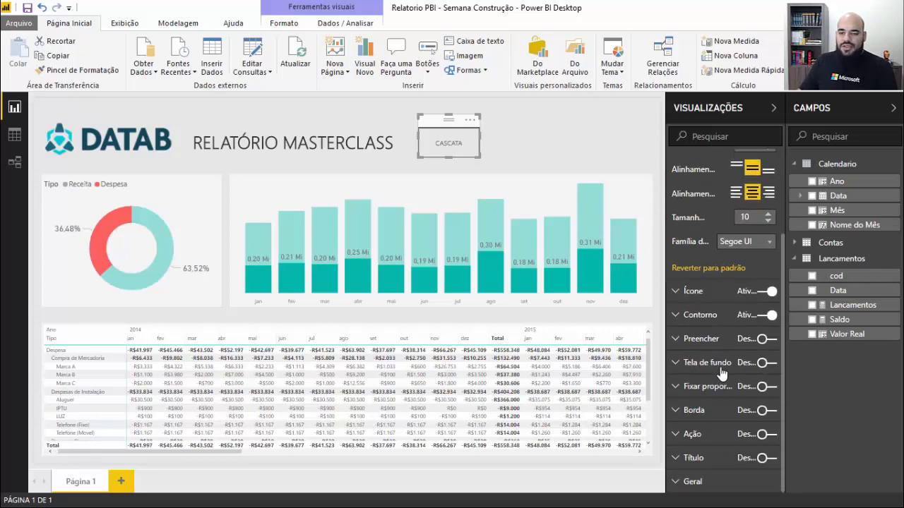
pyautogui.click(764, 363)
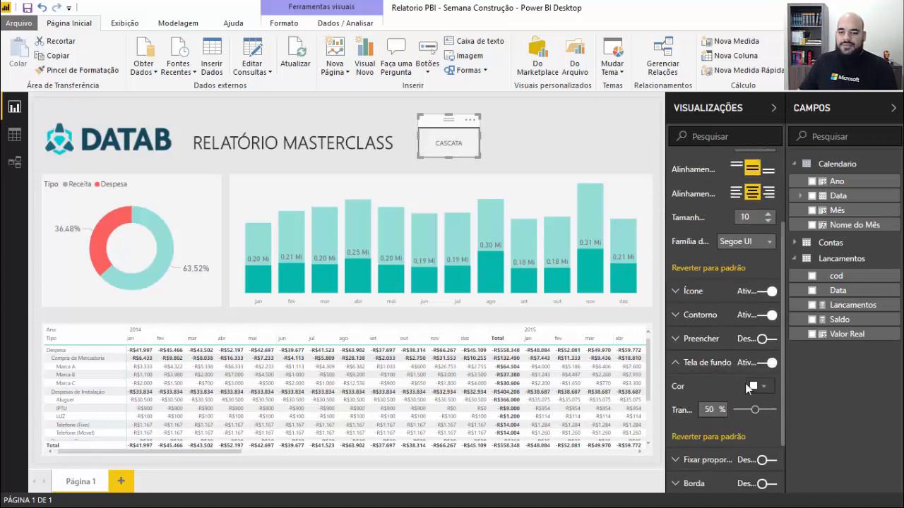
pyautogui.click(751, 386)
pyautogui.click(675, 338)
pyautogui.moveTo(757, 414); pyautogui.dragTo(737, 412)
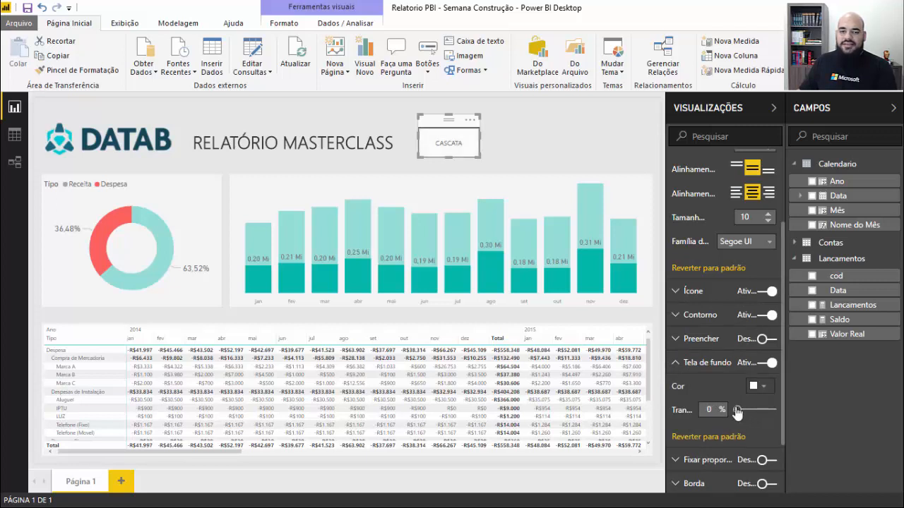
# Set the text size of the CASCATA button to 11
pyautogui.scroll(2, 752, 272)
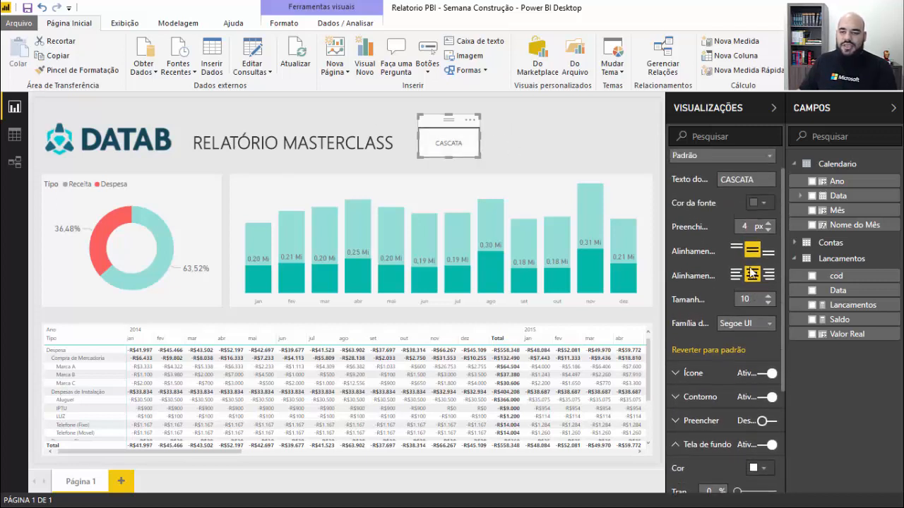
pyautogui.scroll(1, 752, 272)
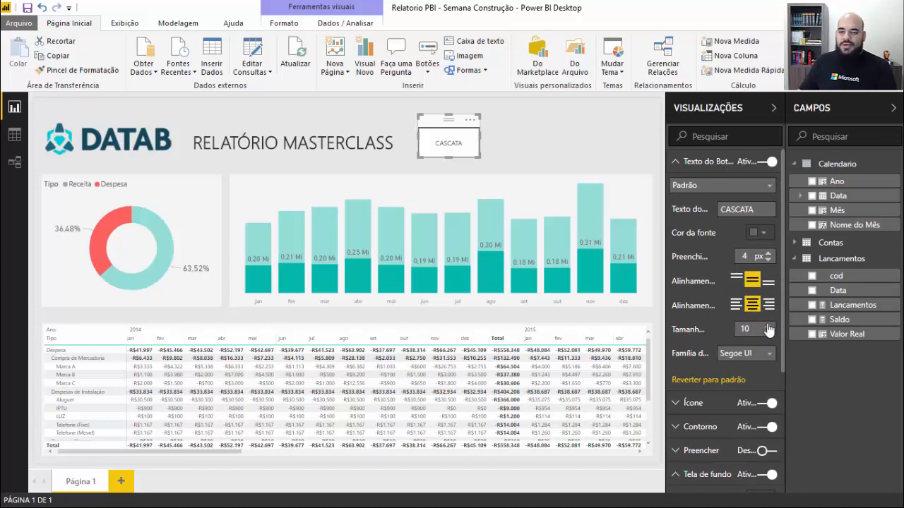
pyautogui.click(768, 326)
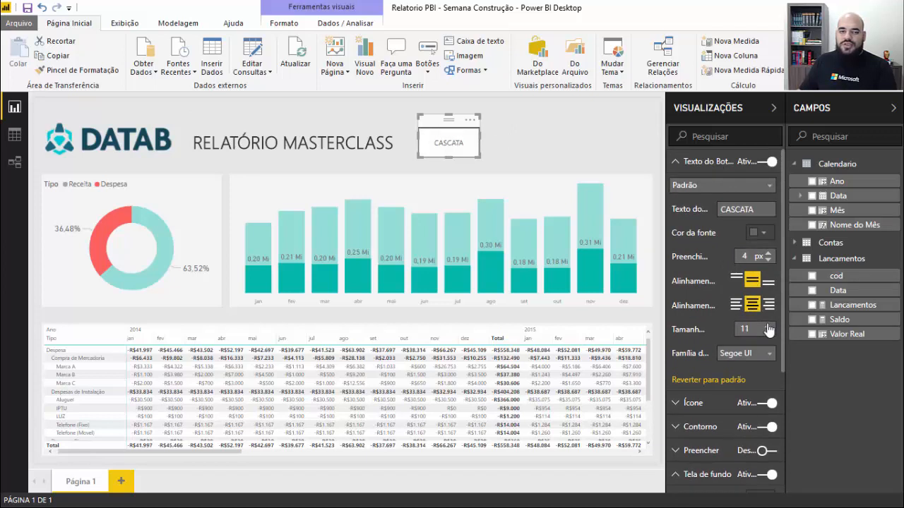
# Set the CASCATA button's font color to red for the Focalização state and check the effect on the canvas
pyautogui.click(697, 187)
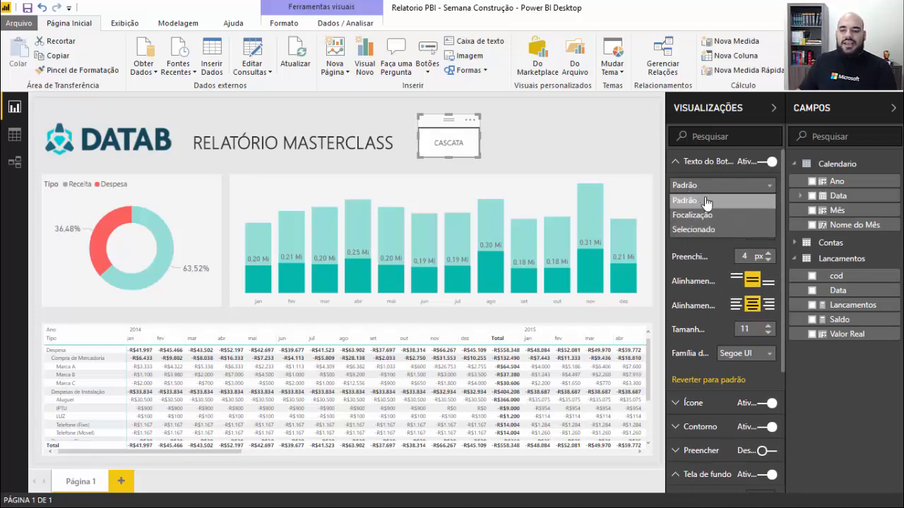
pyautogui.click(706, 212)
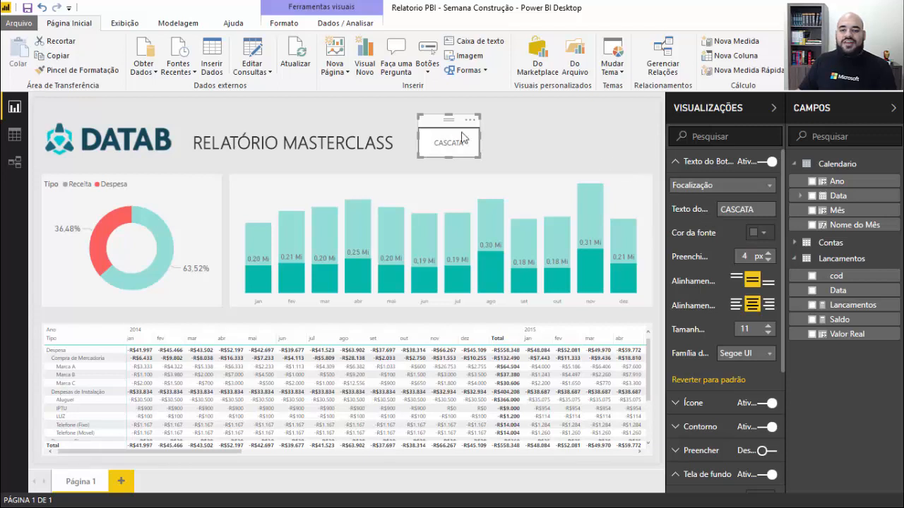
pyautogui.click(767, 235)
pyautogui.click(712, 262)
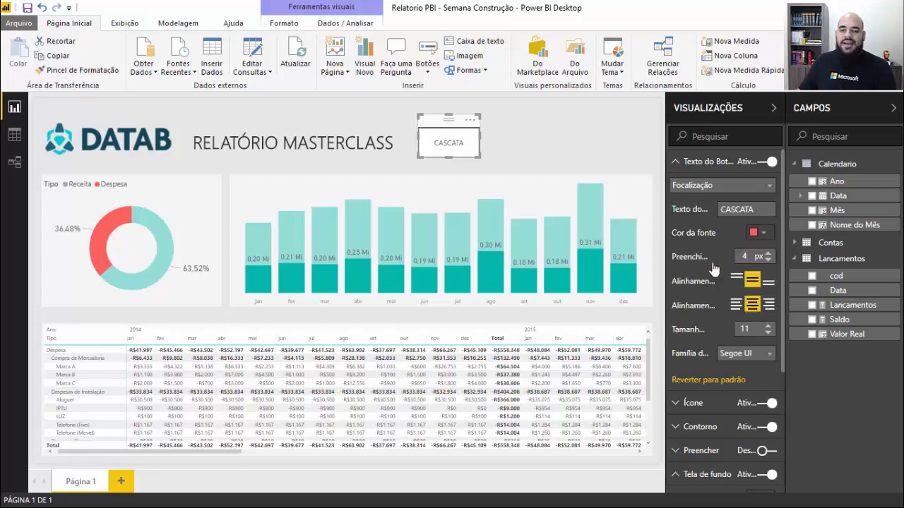
pyautogui.click(513, 156)
pyautogui.moveTo(461, 154)
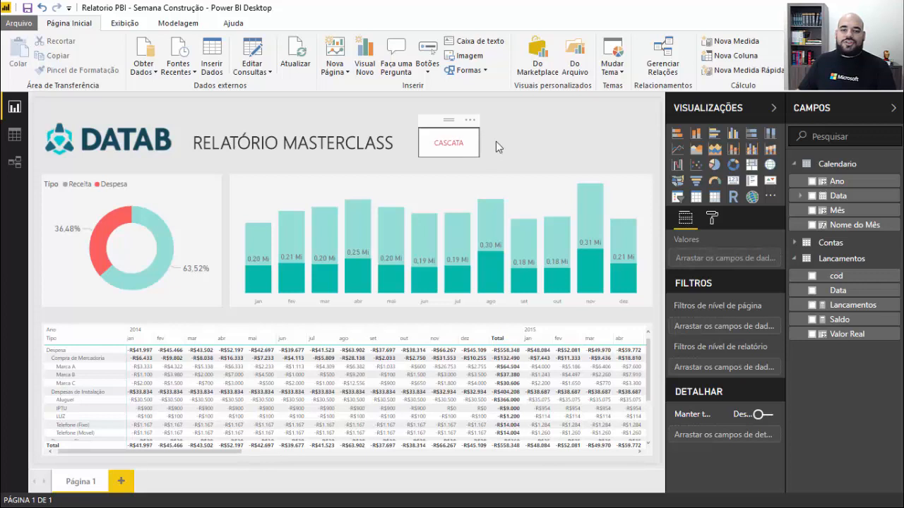
# Duplicate the CASCATA button and align the copy immediately to the right of the original
pyautogui.click(430, 131)
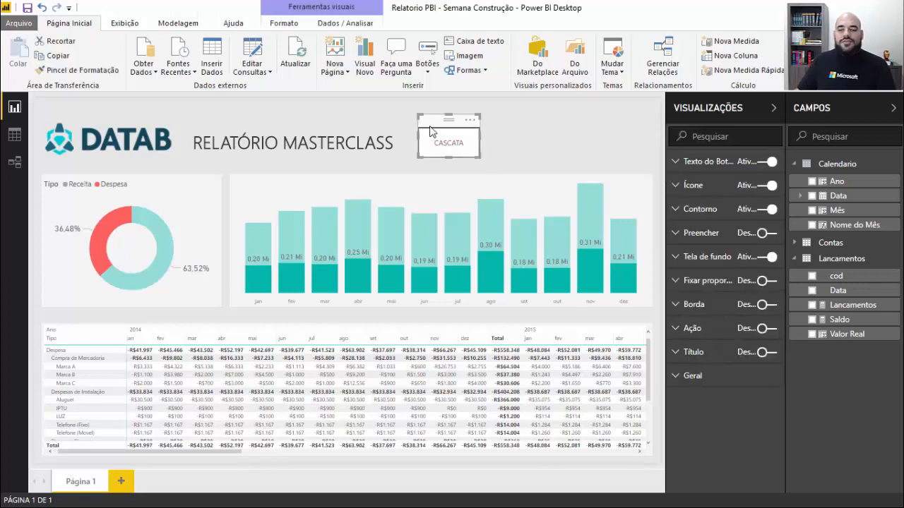
pyautogui.hotkey('ctrl', 'c')
pyautogui.hotkey('ctrl', 'v')
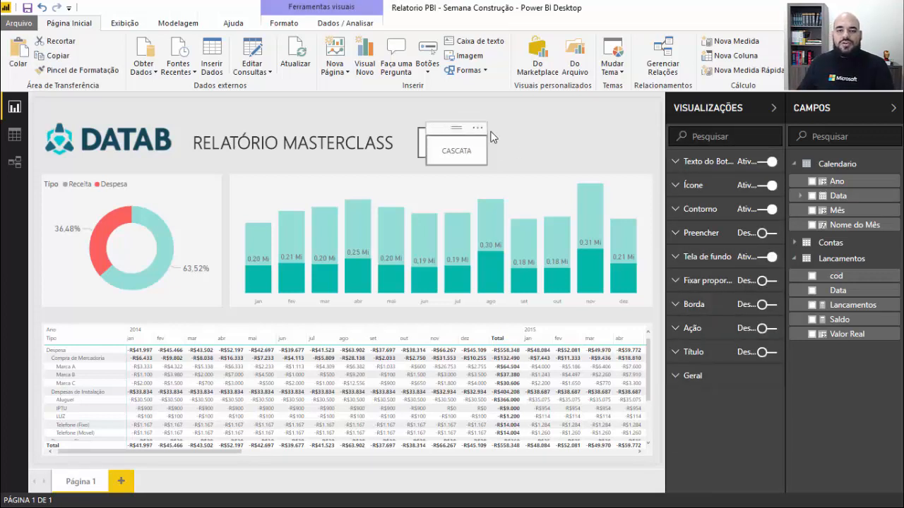
pyautogui.moveTo(436, 131); pyautogui.dragTo(506, 132)
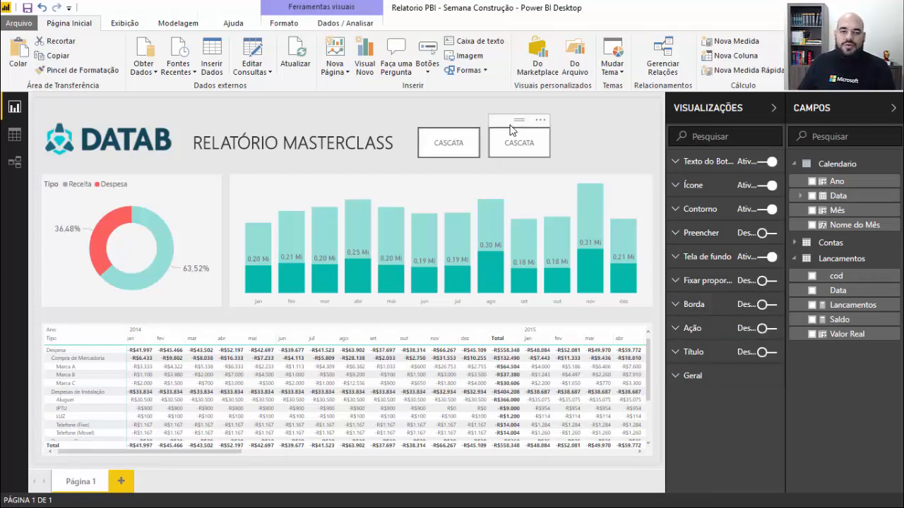
# Set the duplicated button's text to "MÊS A MÊS" and deselect it to check its hover state
pyautogui.click(686, 164)
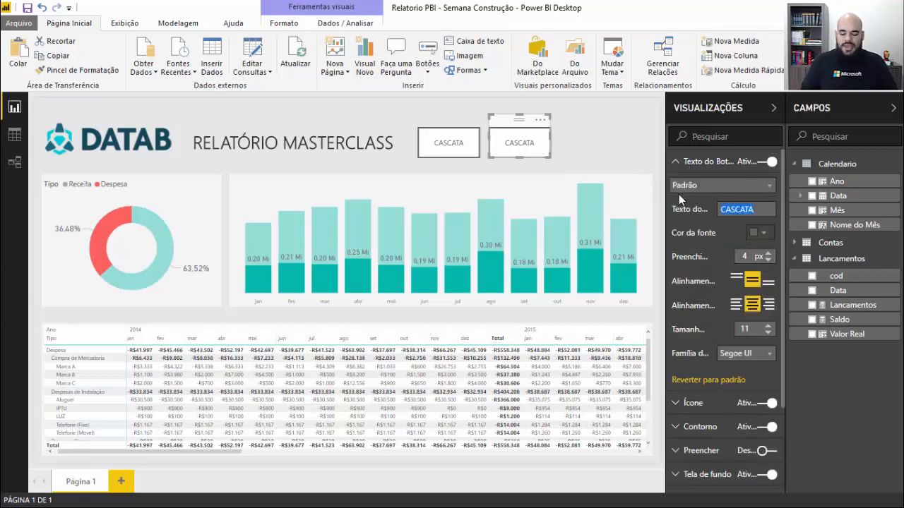
pyautogui.write('MÊS A M')
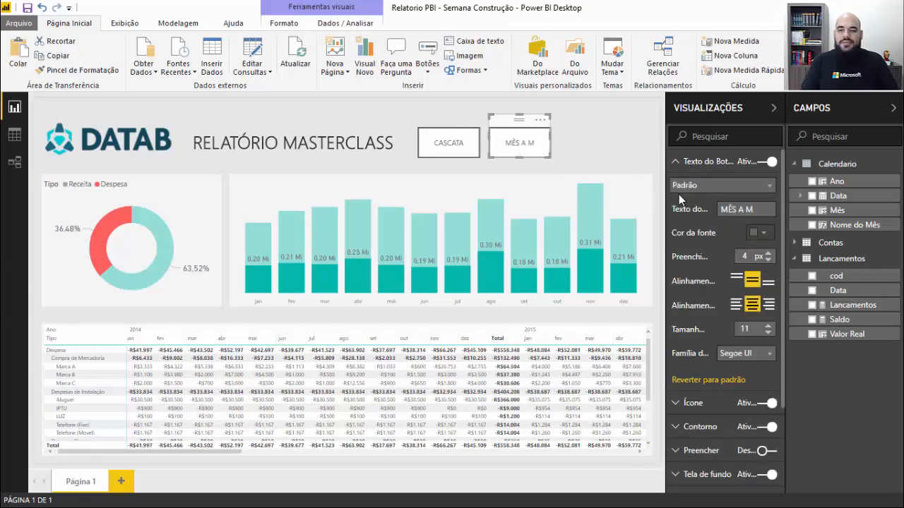
pyautogui.write('ÊS')
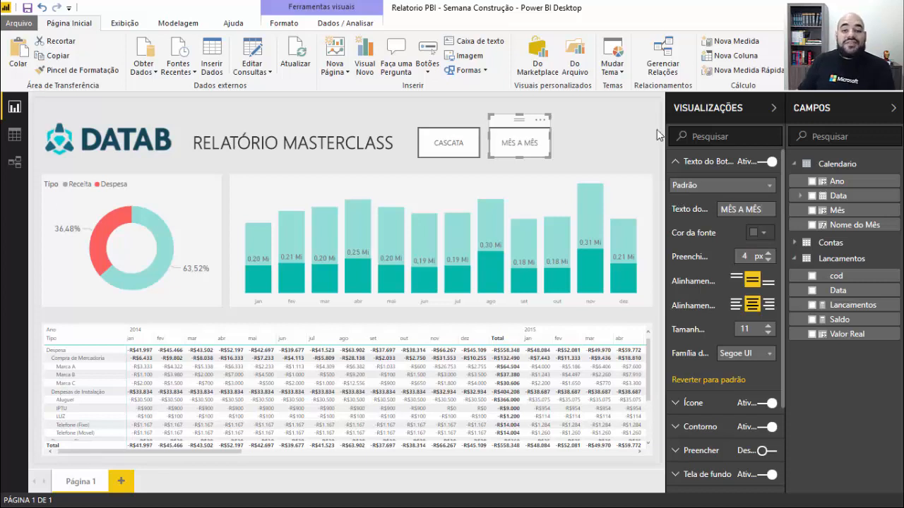
pyautogui.click(596, 151)
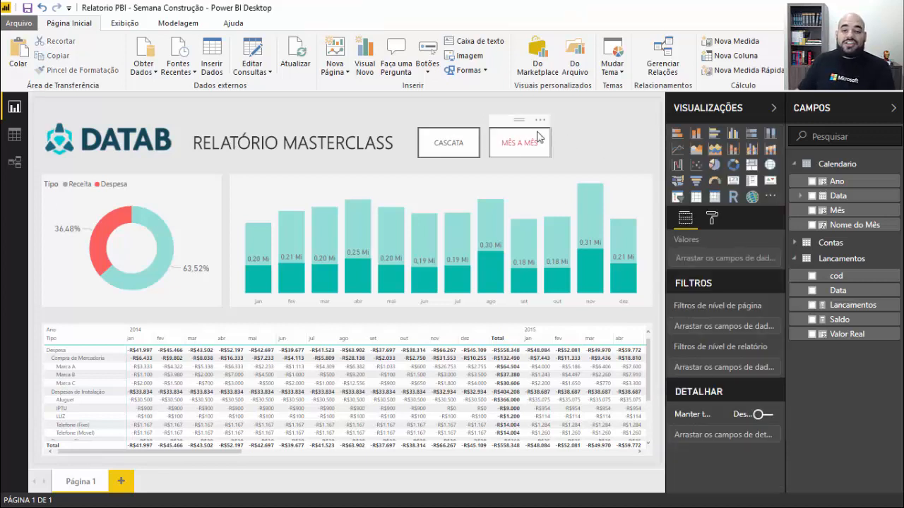
# Turn on the CASCATA button's action with type Indicador, linked to the Cascata bookmark
pyautogui.click(446, 126)
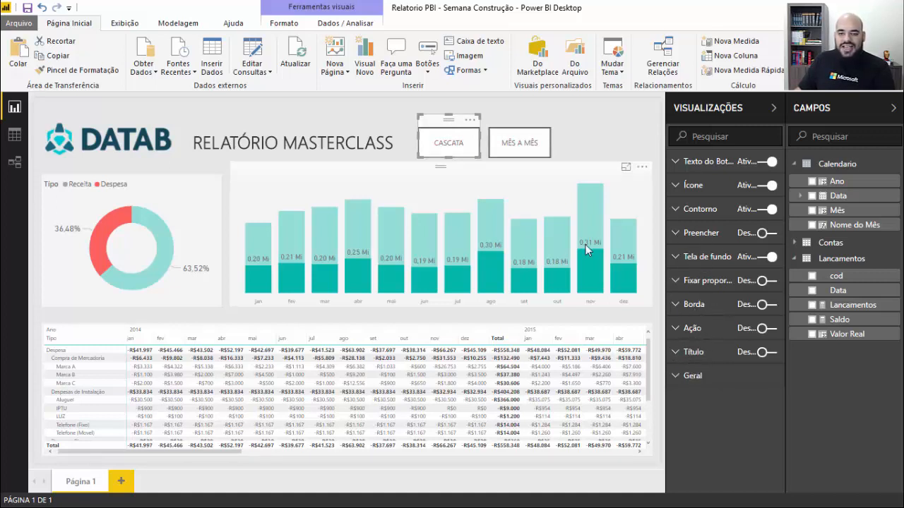
pyautogui.click(680, 336)
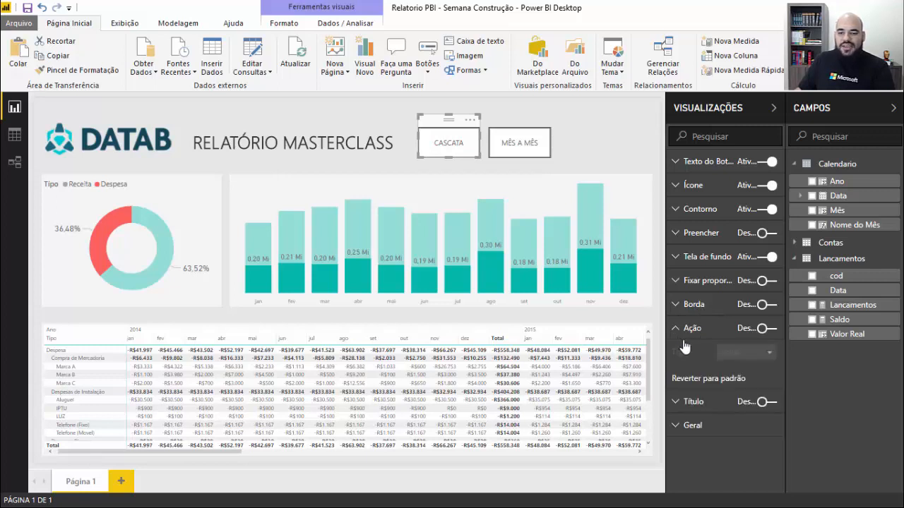
pyautogui.click(763, 330)
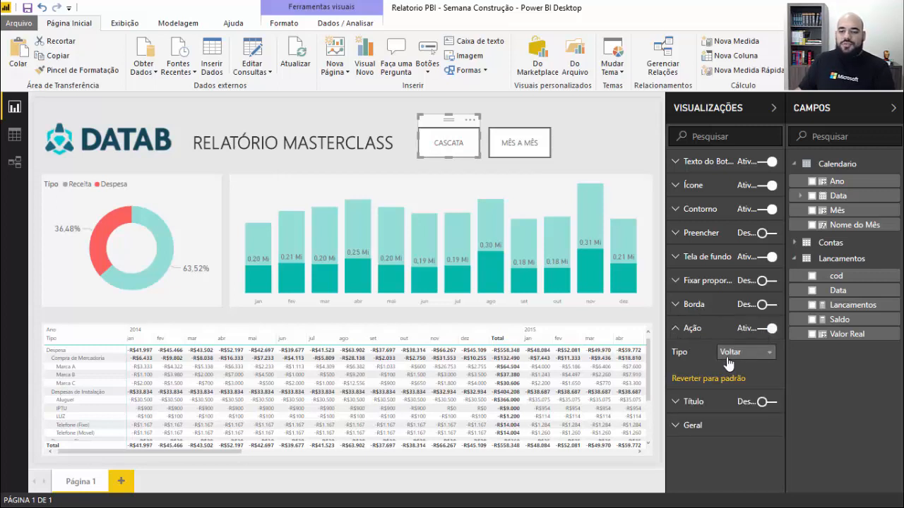
pyautogui.click(728, 356)
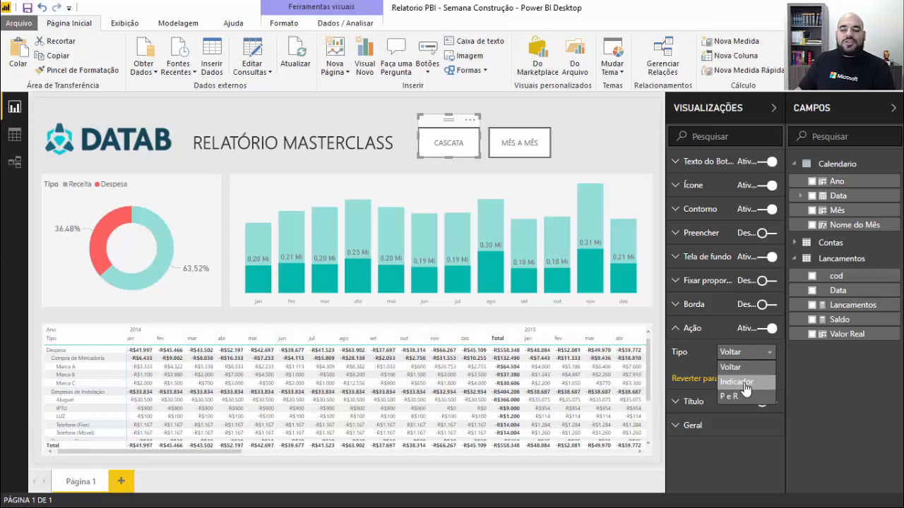
pyautogui.click(741, 383)
pyautogui.click(744, 378)
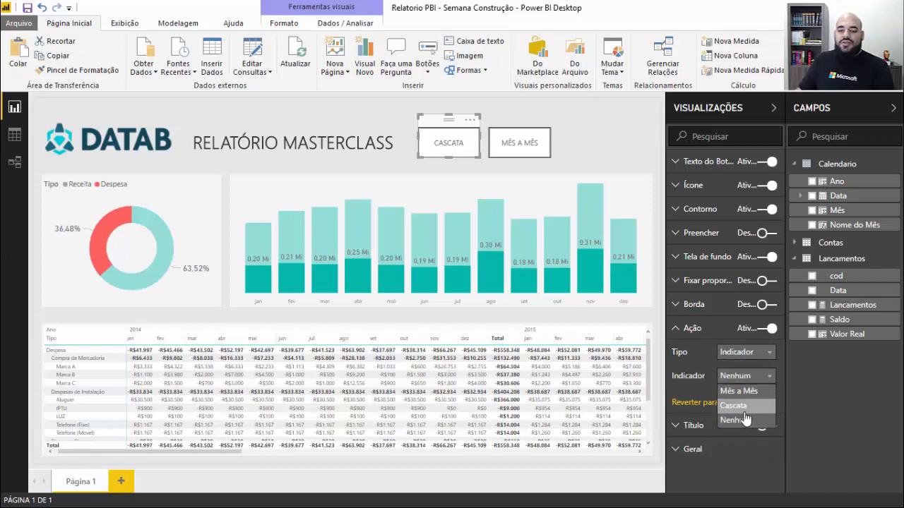
pyautogui.click(740, 407)
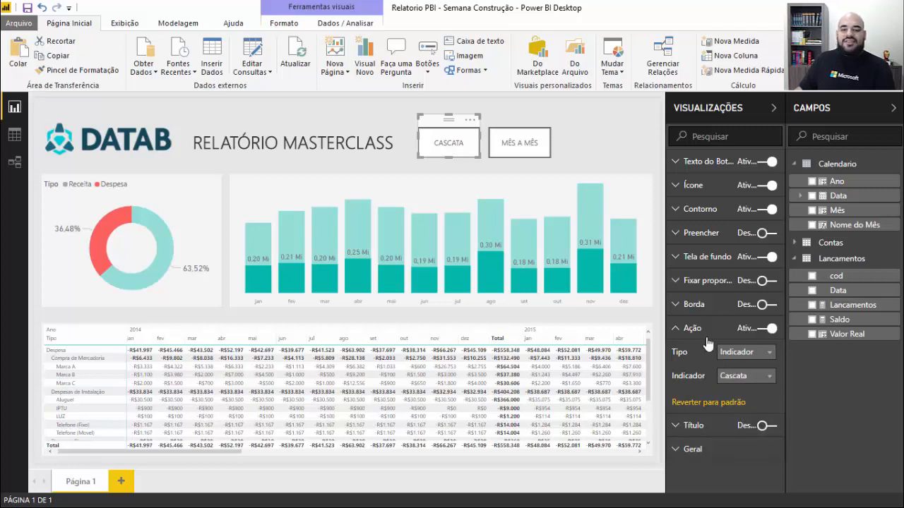
# Turn on the MÊS A MÊS button's action with type Indicador, linked to the Mês a Mês bookmark
pyautogui.click(528, 142)
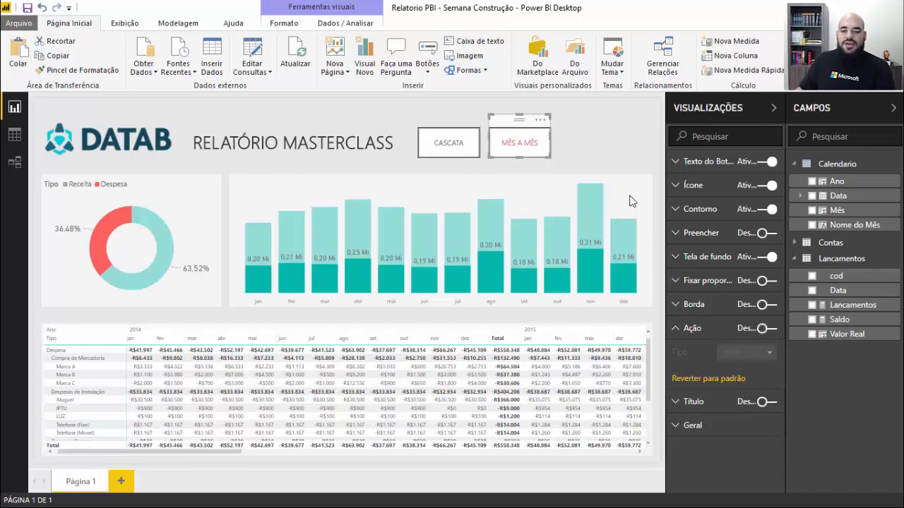
pyautogui.click(766, 329)
pyautogui.click(746, 360)
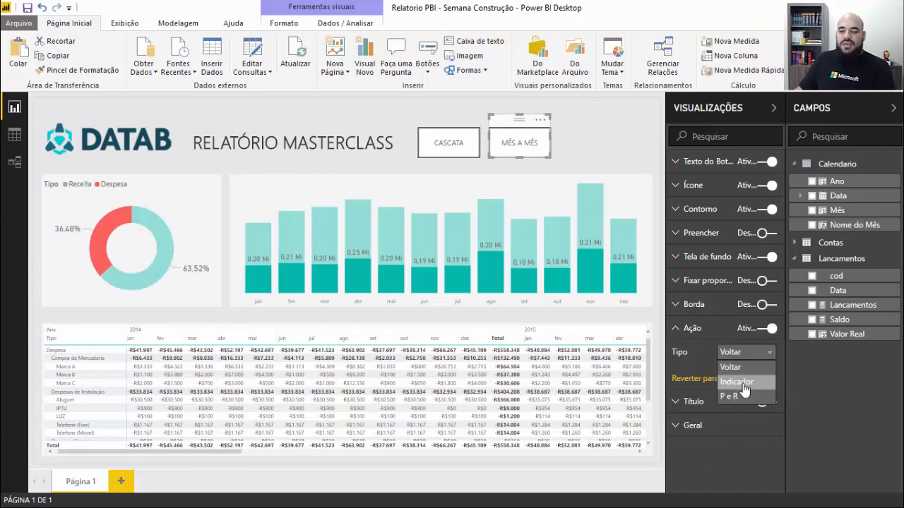
pyautogui.click(744, 385)
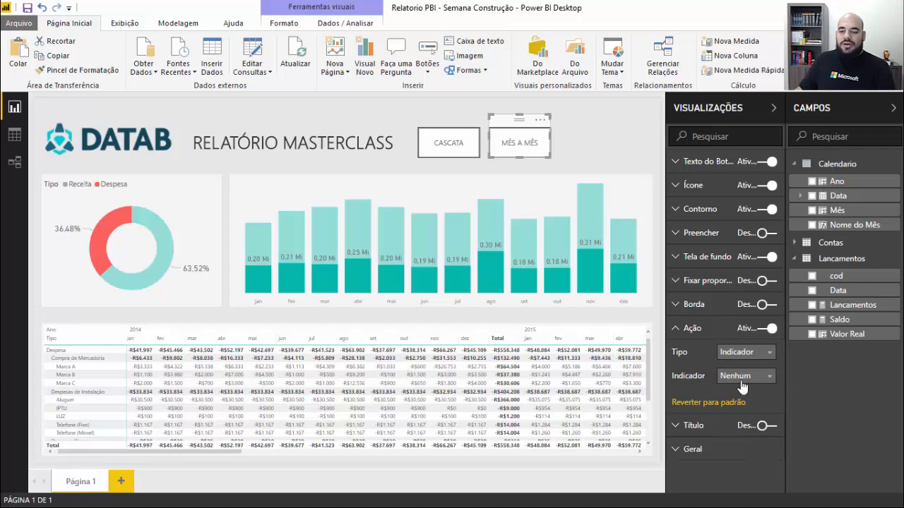
pyautogui.click(742, 385)
pyautogui.click(742, 399)
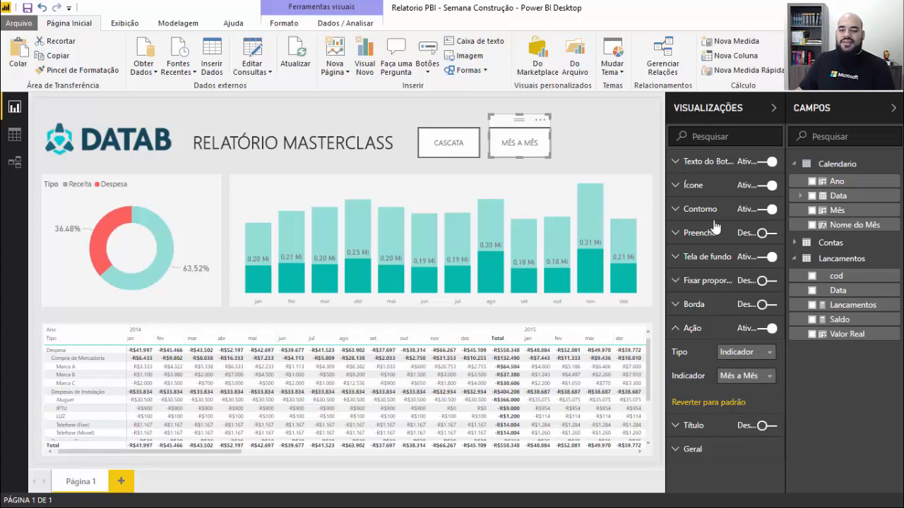
# Collapse the visualizations and fields panes and test switching the chart repeatedly with the CASCATA and MÊS A MÊS buttons
pyautogui.click(772, 108)
pyautogui.click(893, 108)
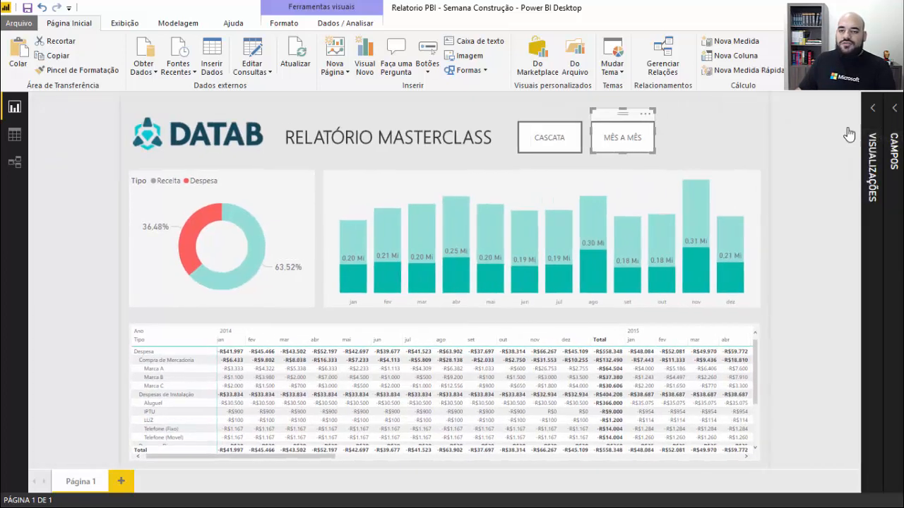
pyautogui.click(749, 146)
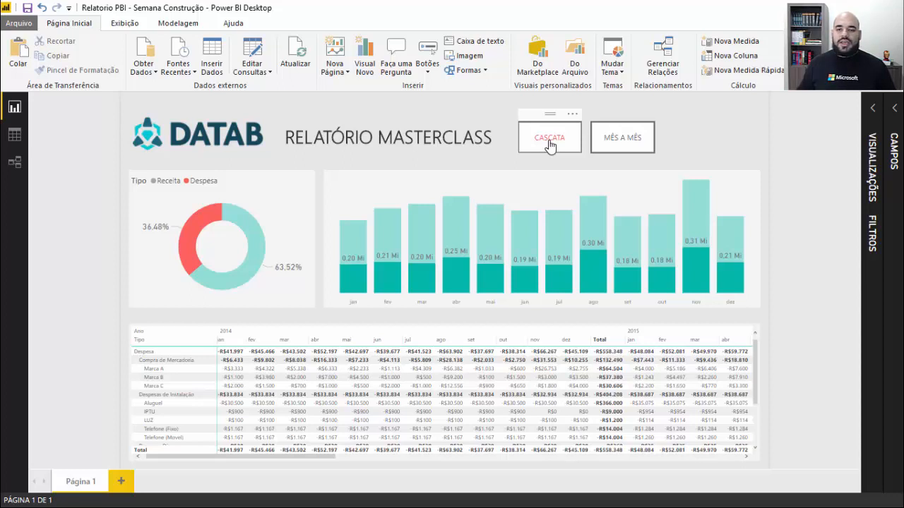
pyautogui.keyDown('ctrl'); pyautogui.click(550, 145); pyautogui.keyUp('ctrl')
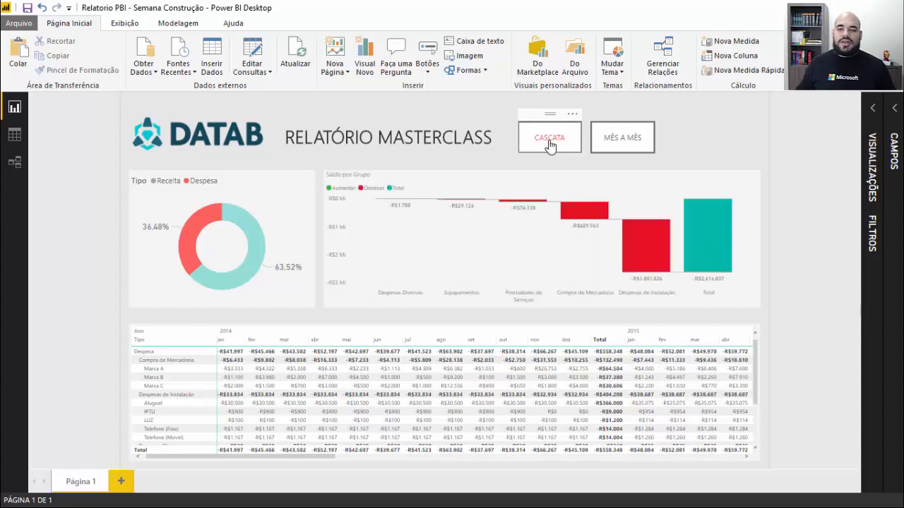
pyautogui.keyDown('ctrl'); pyautogui.click(621, 144); pyautogui.keyUp('ctrl')
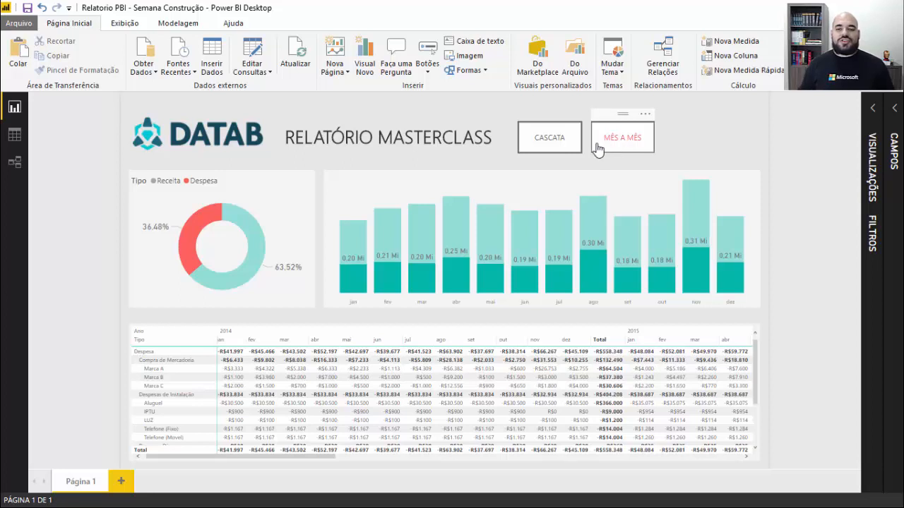
pyautogui.keyDown('ctrl'); pyautogui.click(558, 146); pyautogui.keyUp('ctrl')
pyautogui.keyDown('ctrl'); pyautogui.click(625, 137); pyautogui.keyUp('ctrl')
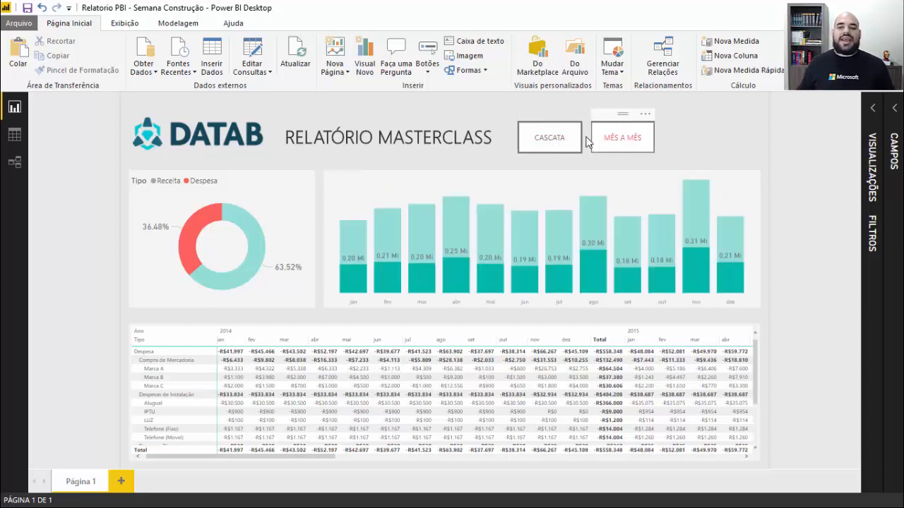
pyautogui.keyDown('ctrl'); pyautogui.click(564, 142); pyautogui.keyUp('ctrl')
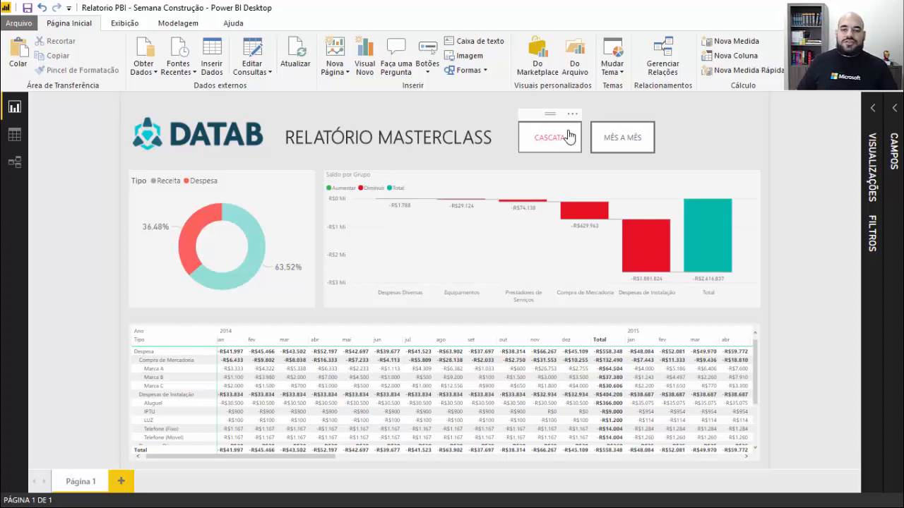
# Test cross-filtering with the donut's Receita slice and the waterfall's Receitas de Vendas bar, and clear all selections
pyautogui.click(250, 226)
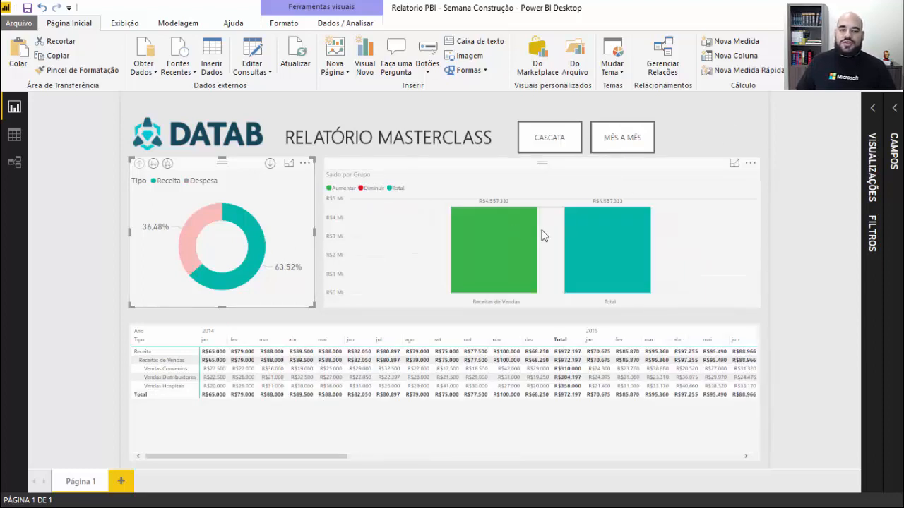
pyautogui.click(496, 247)
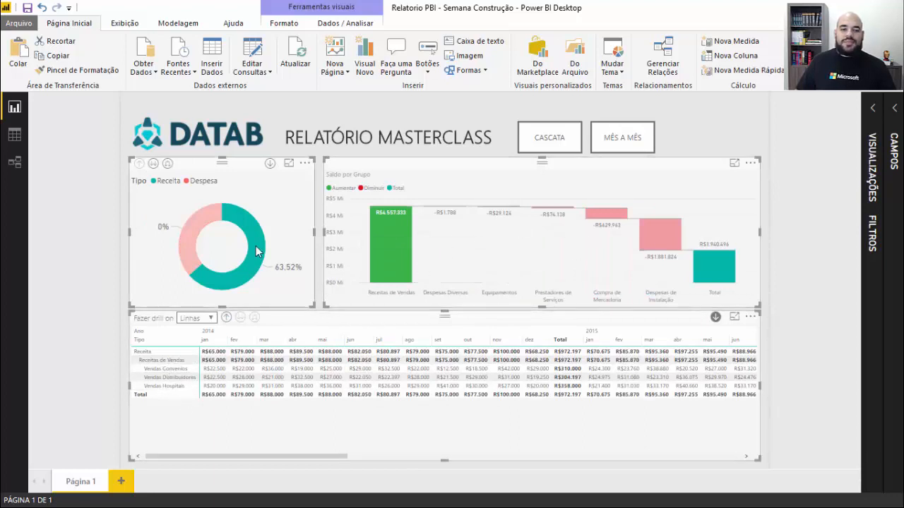
pyautogui.click(723, 136)
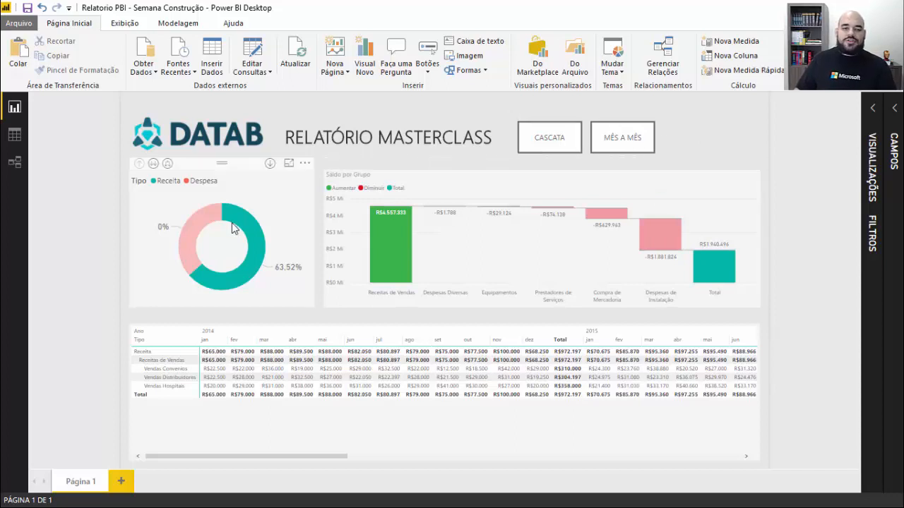
pyautogui.click(259, 245)
pyautogui.click(262, 275)
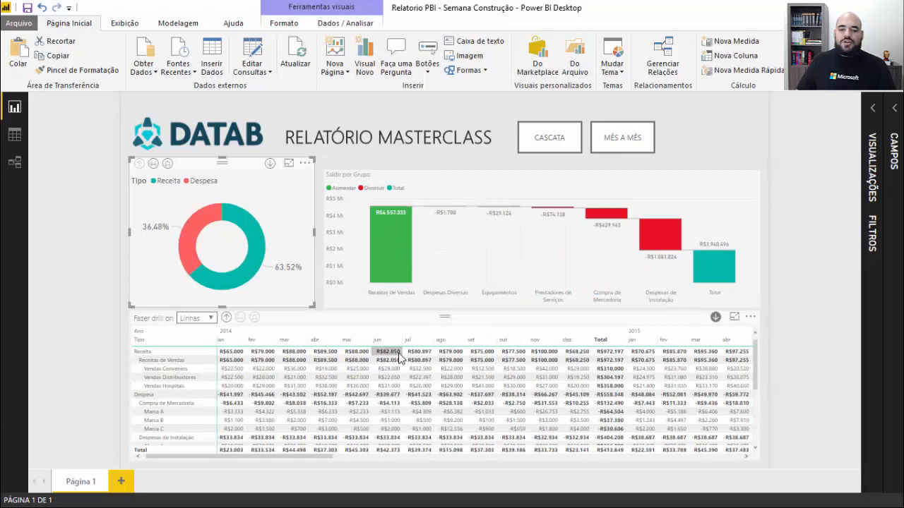
pyautogui.click(685, 139)
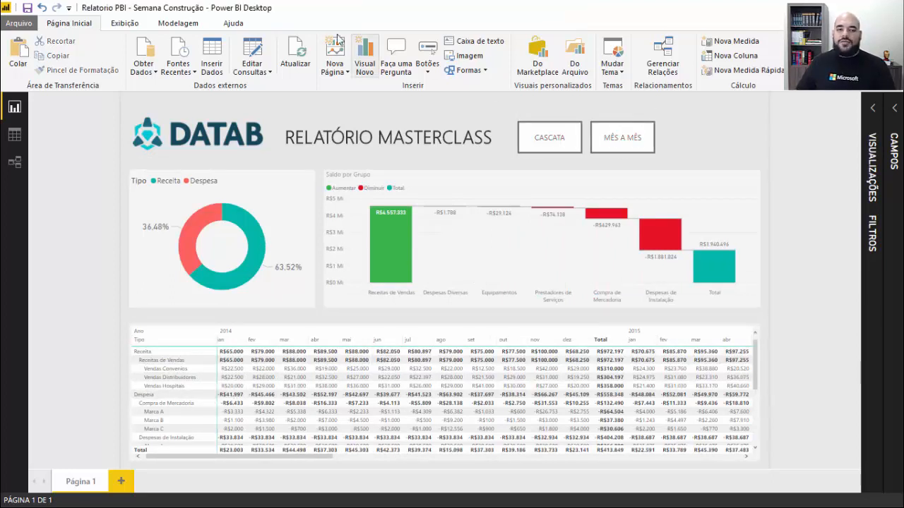
# Add a bookmark named "Sem Filtro" to the report and turn off its Exibir option
pyautogui.click(124, 26)
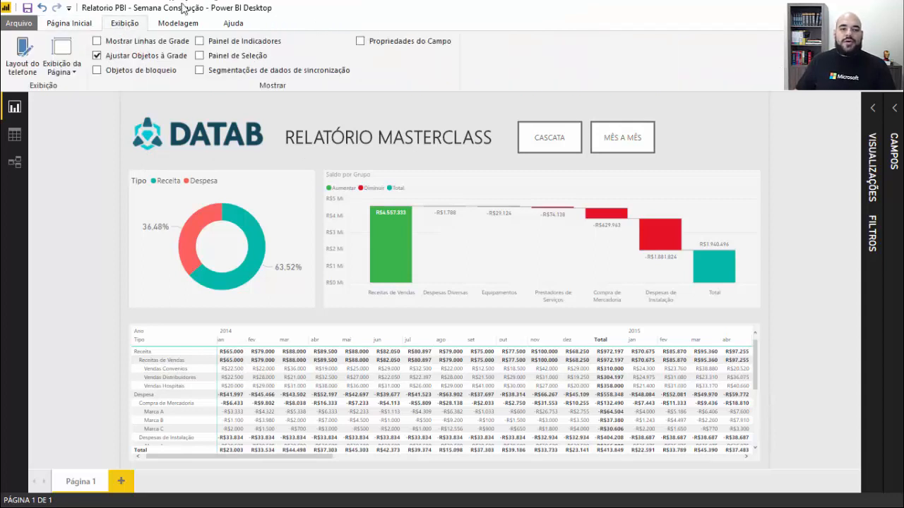
pyautogui.click(200, 41)
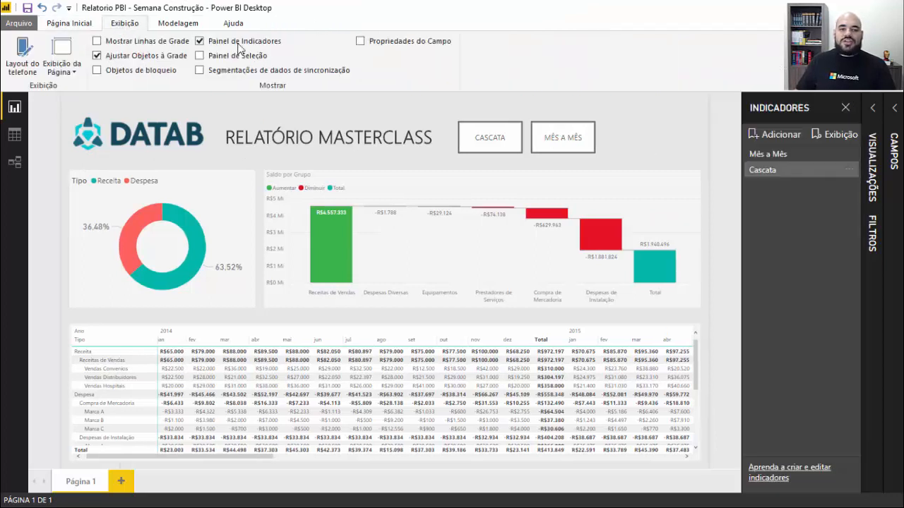
pyautogui.click(769, 135)
pyautogui.doubleClick(777, 187)
pyautogui.press('BackSpace')
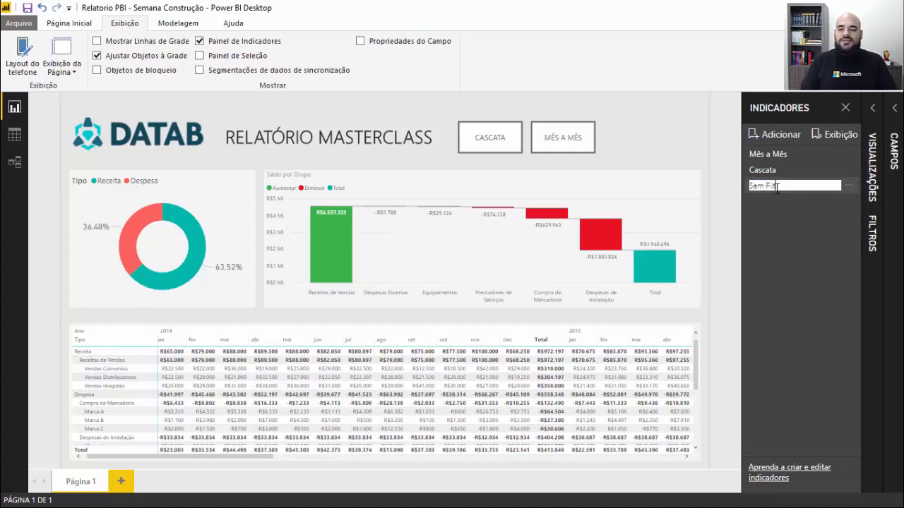
pyautogui.write('Sem Filtro')
pyautogui.press('Return')
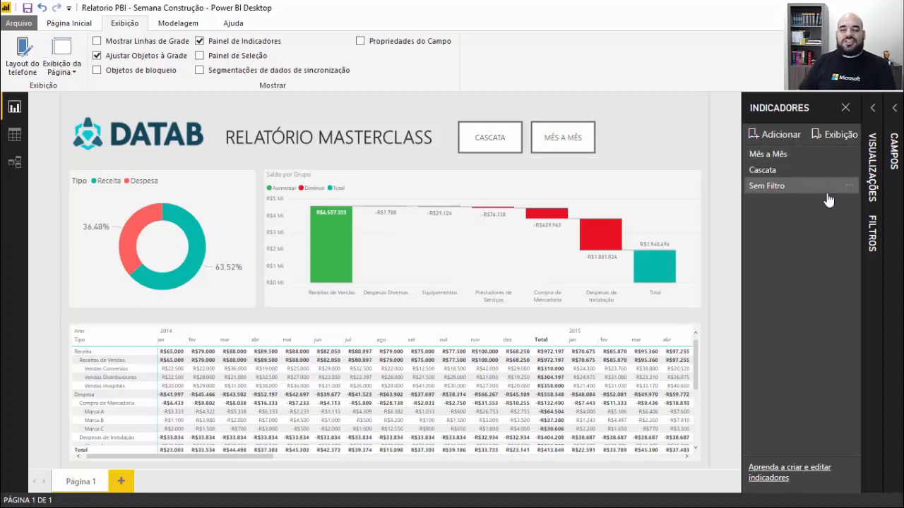
pyautogui.click(851, 185)
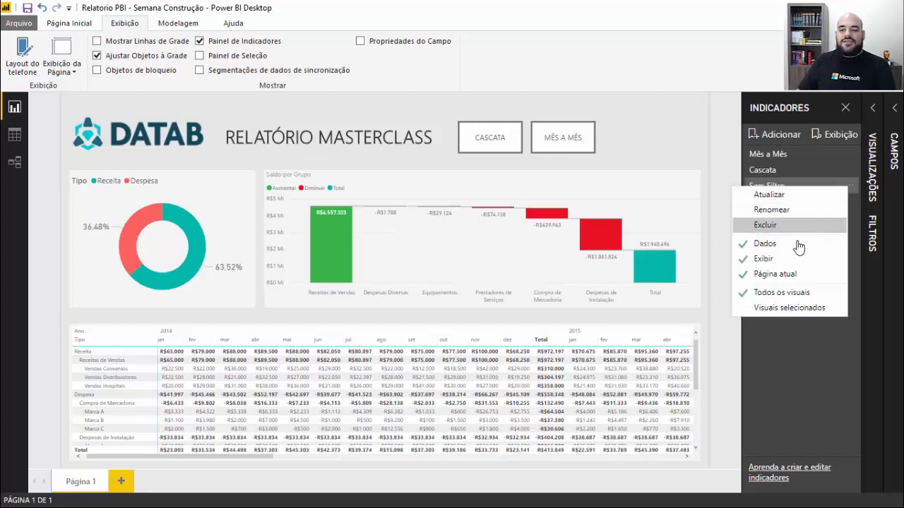
pyautogui.click(778, 259)
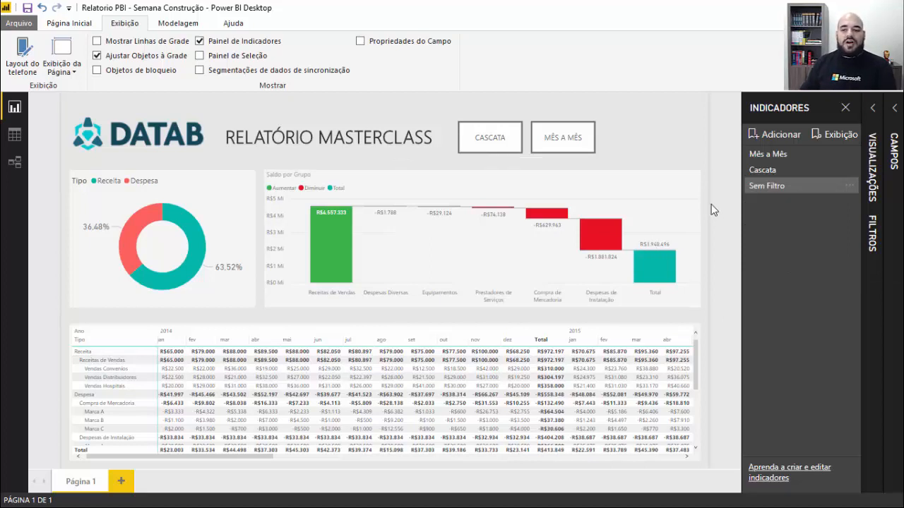
# Test the Sem Filtro bookmark from both the Mês a Mês and Cascata views, with the donut's Receita slice selected as a filter
pyautogui.click(767, 162)
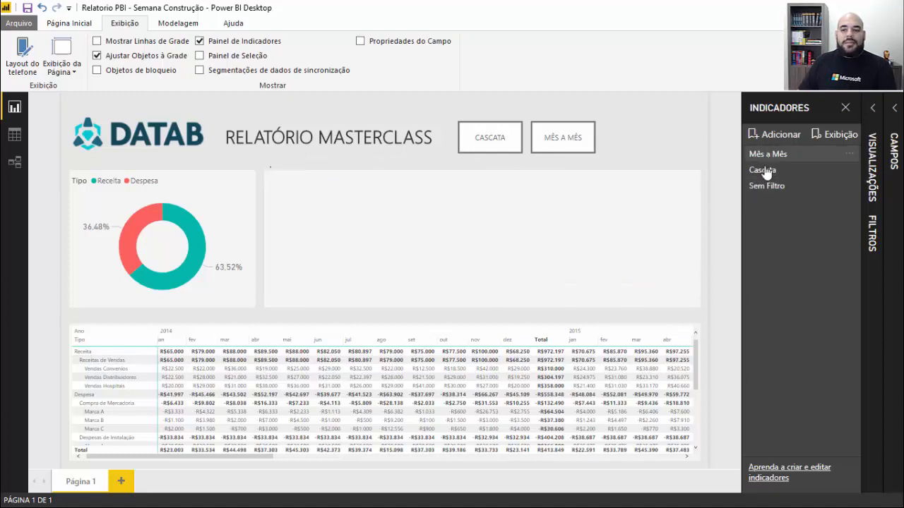
pyautogui.click(183, 223)
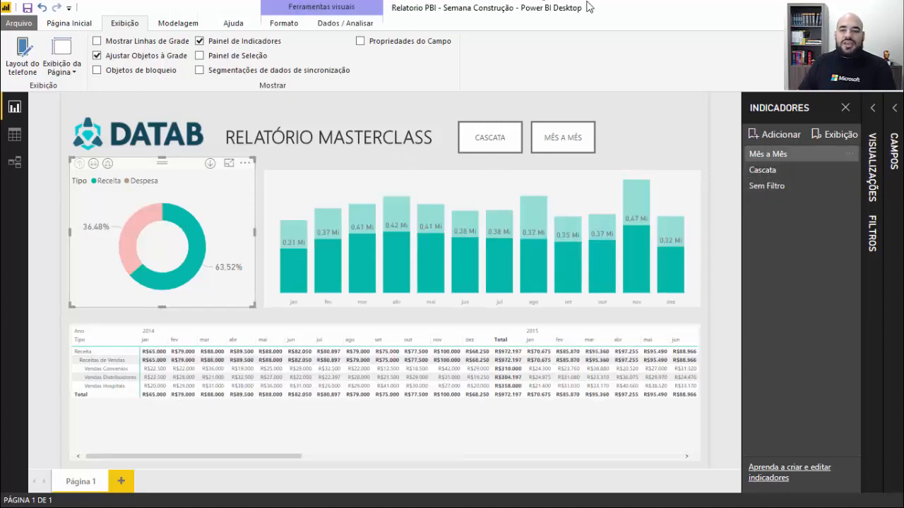
pyautogui.click(769, 192)
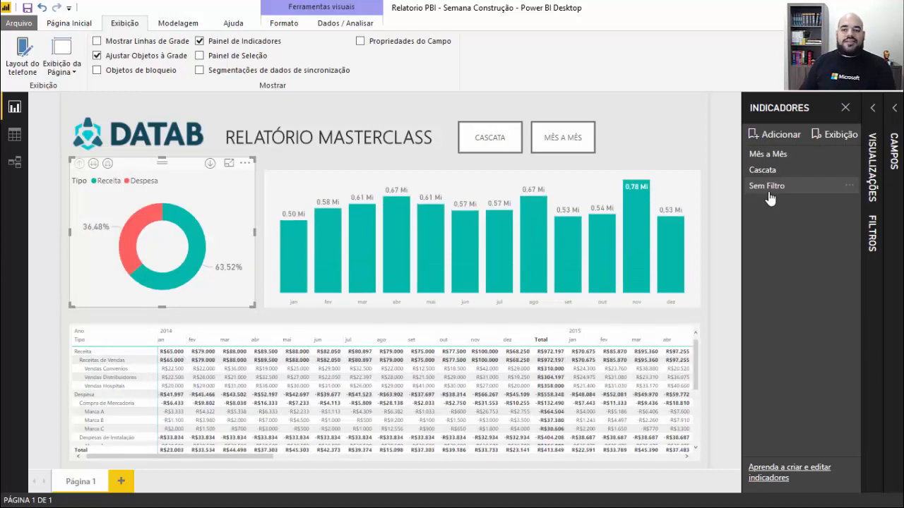
pyautogui.click(769, 171)
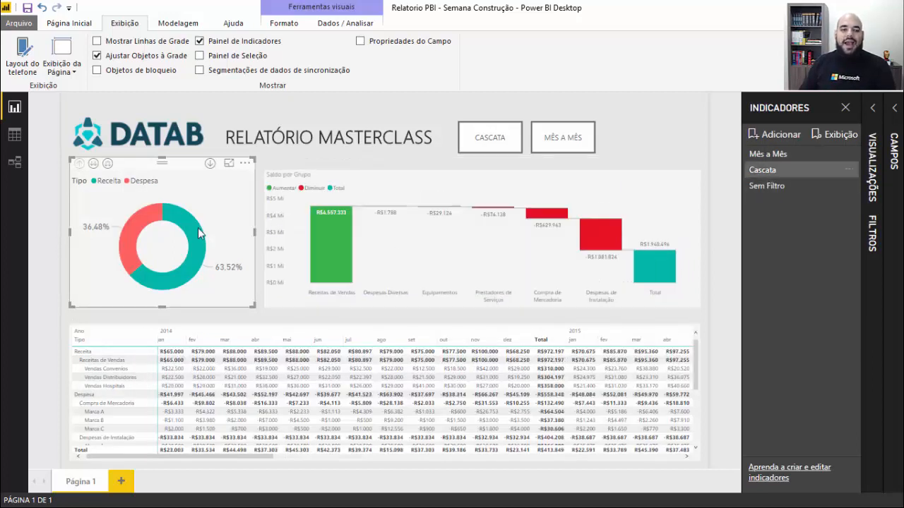
pyautogui.click(769, 186)
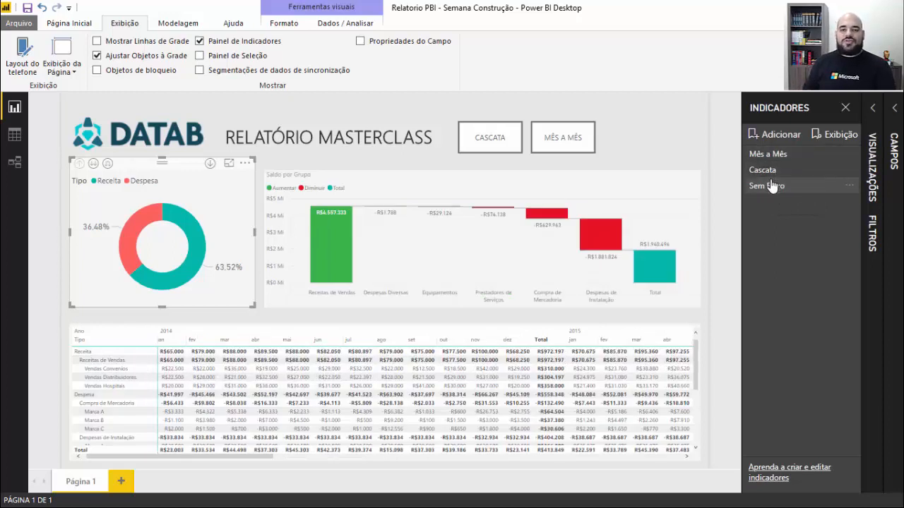
# Duplicate the MÊS A MÊS button and place the copy beside it in the same row
pyautogui.click(559, 120)
pyautogui.hotkey('ctrl', 'c')
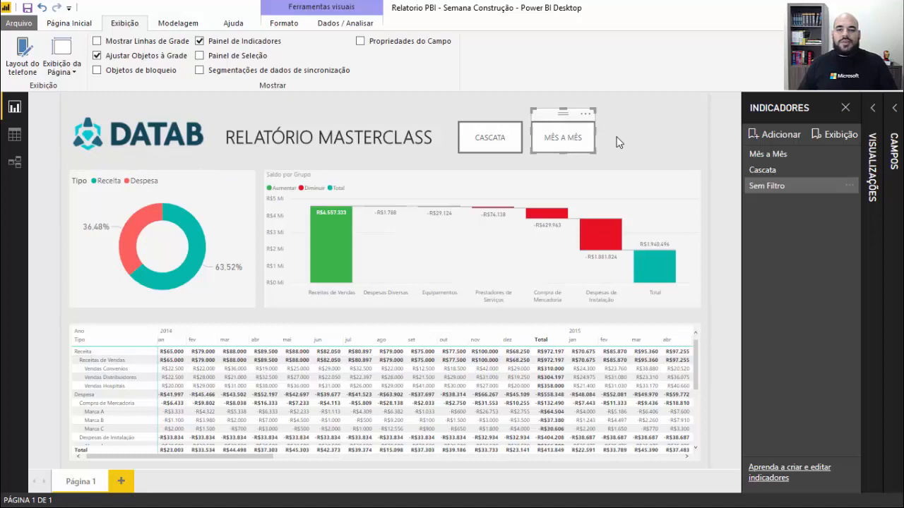
pyautogui.hotkey('ctrl', 'v')
pyautogui.moveTo(572, 119); pyautogui.dragTo(639, 113)
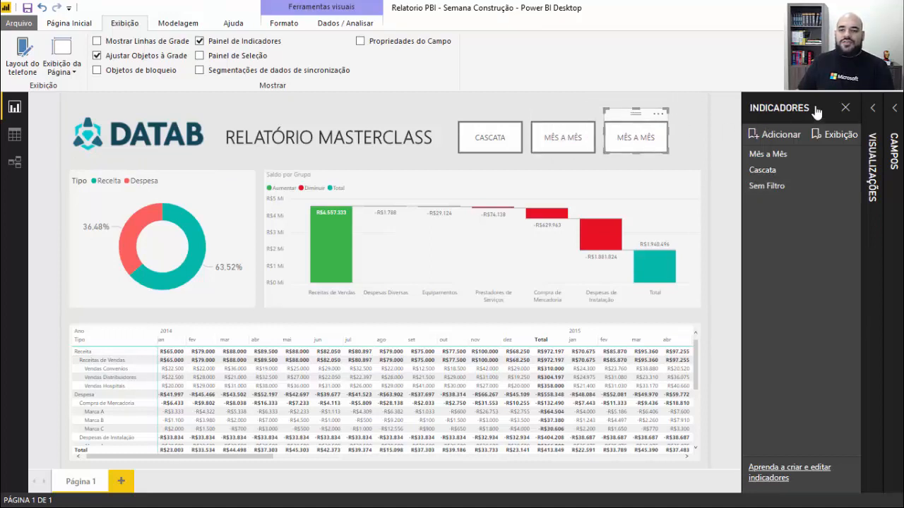
# Close the bookmarks pane and set the copied button's text to "REMOVER FILTROS"
pyautogui.click(69, 23)
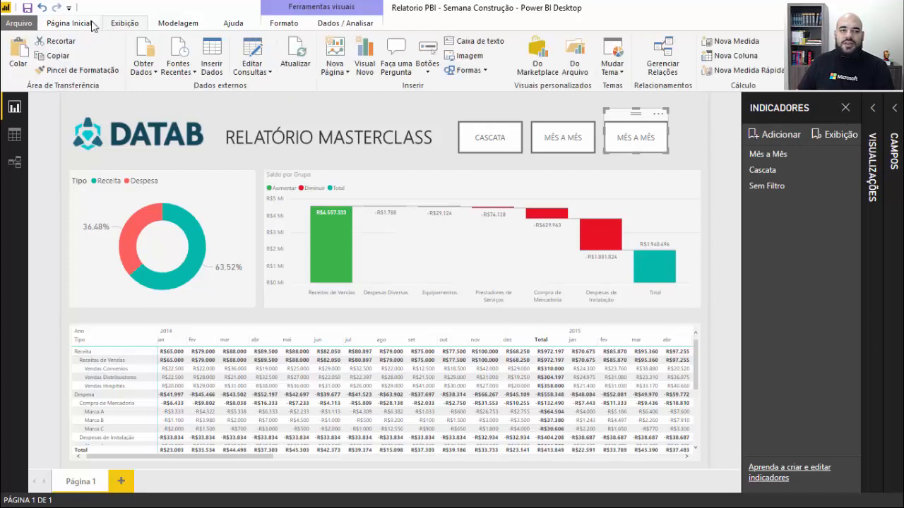
pyautogui.click(846, 108)
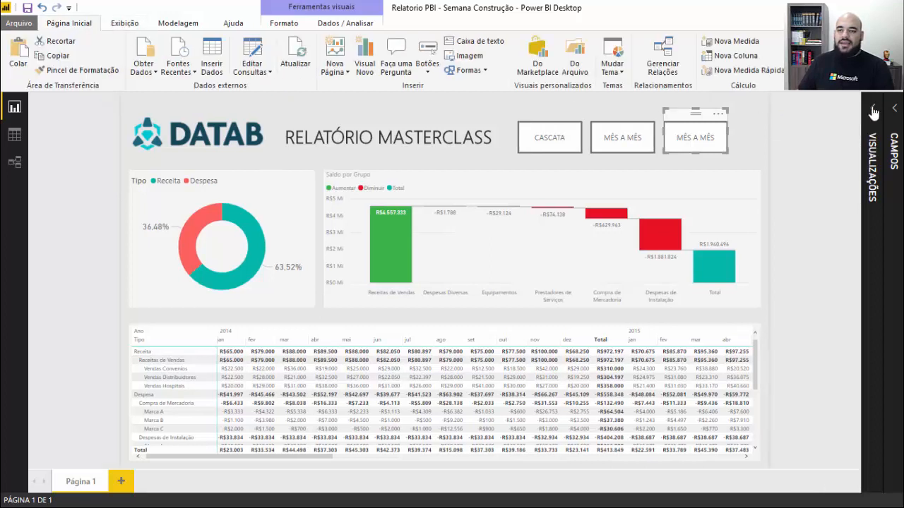
pyautogui.click(873, 112)
pyautogui.click(823, 170)
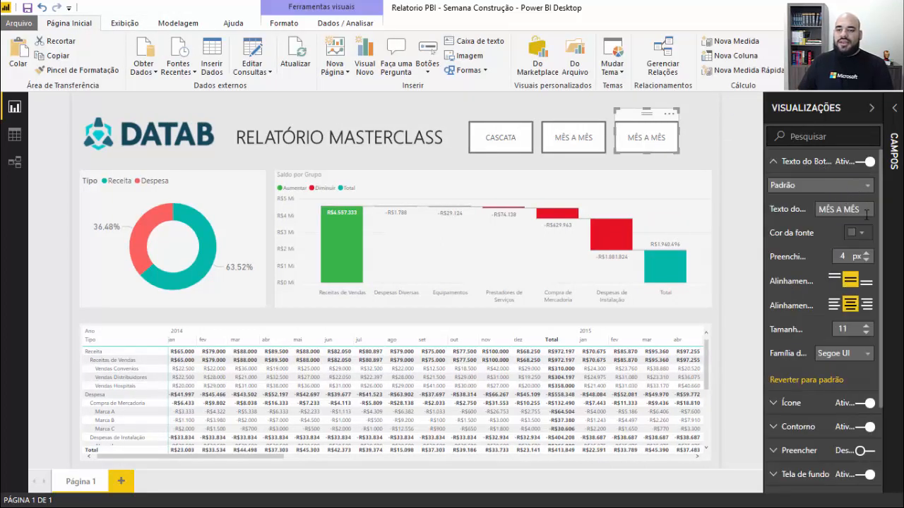
pyautogui.moveTo(862, 210); pyautogui.dragTo(673, 204)
pyautogui.write('rEMO')
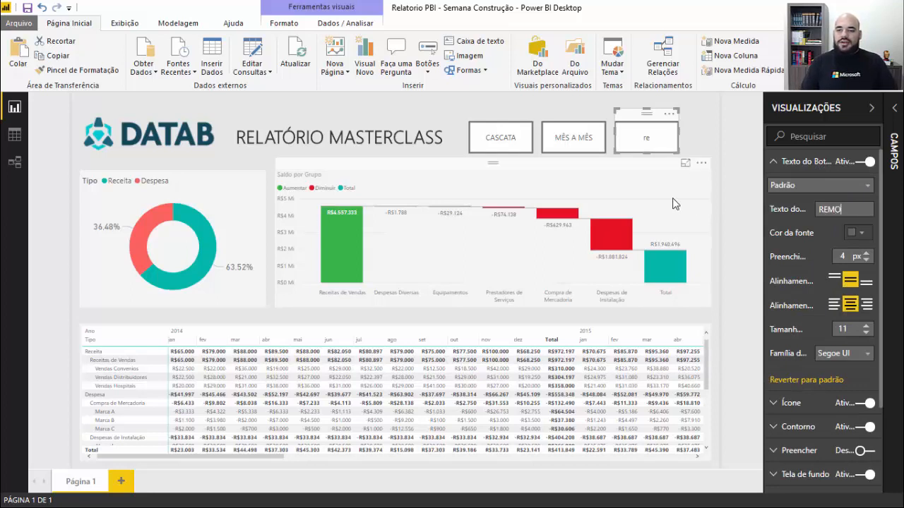
pyautogui.write('VER FILTROS')
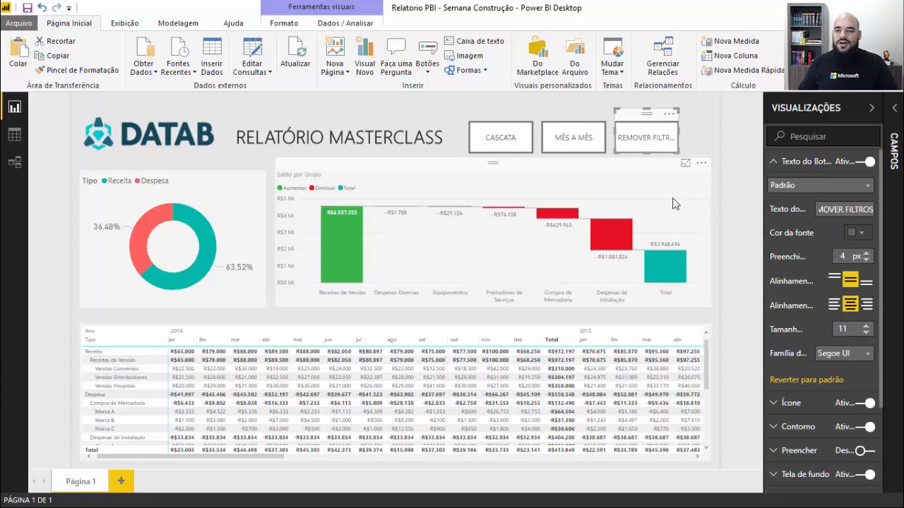
# Widen the REMOVER FILTROS button so that its full text fits
pyautogui.click(682, 135)
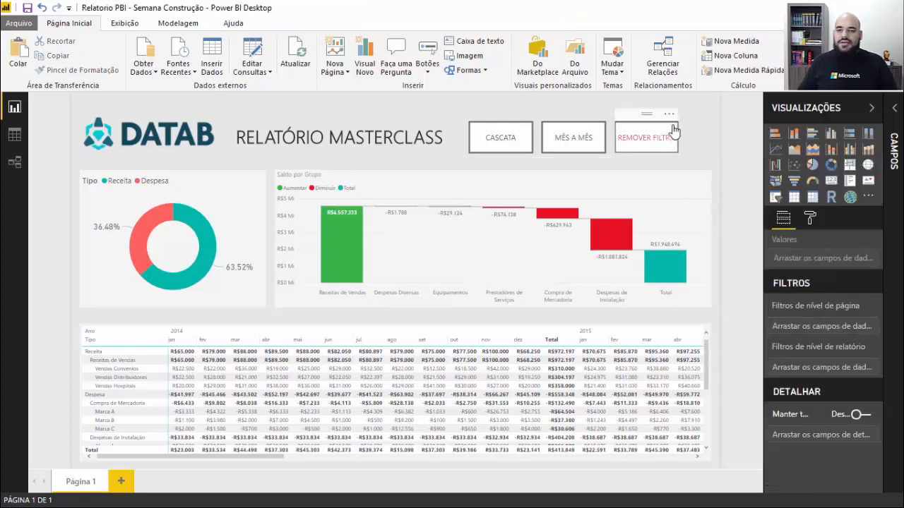
pyautogui.click(631, 113)
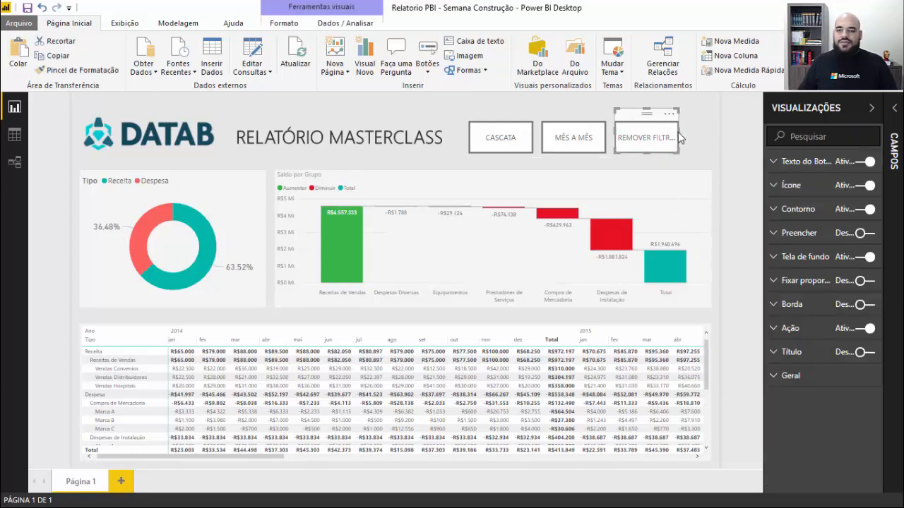
pyautogui.moveTo(679, 136); pyautogui.dragTo(694, 141)
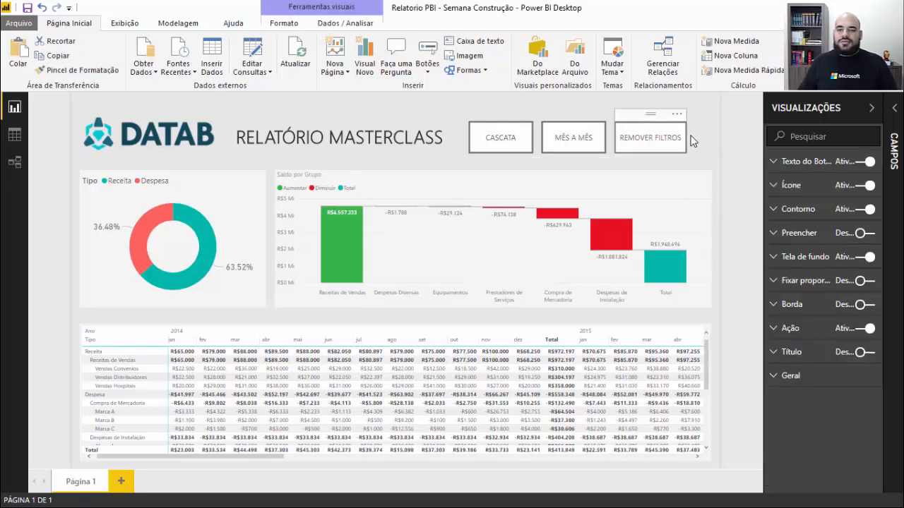
# Link the REMOVER FILTROS button's action to the Sem Filtro bookmark and deselect the button
pyautogui.click(791, 328)
pyautogui.click(858, 381)
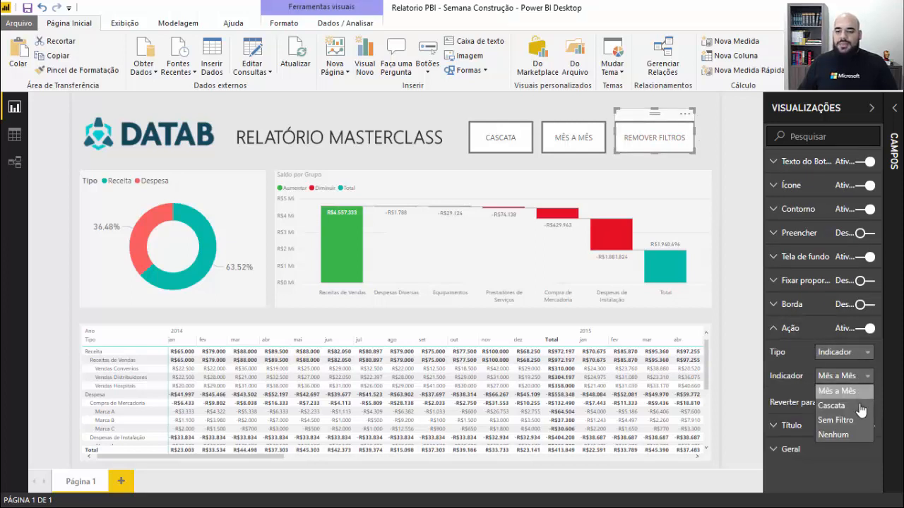
pyautogui.click(859, 424)
pyautogui.click(728, 155)
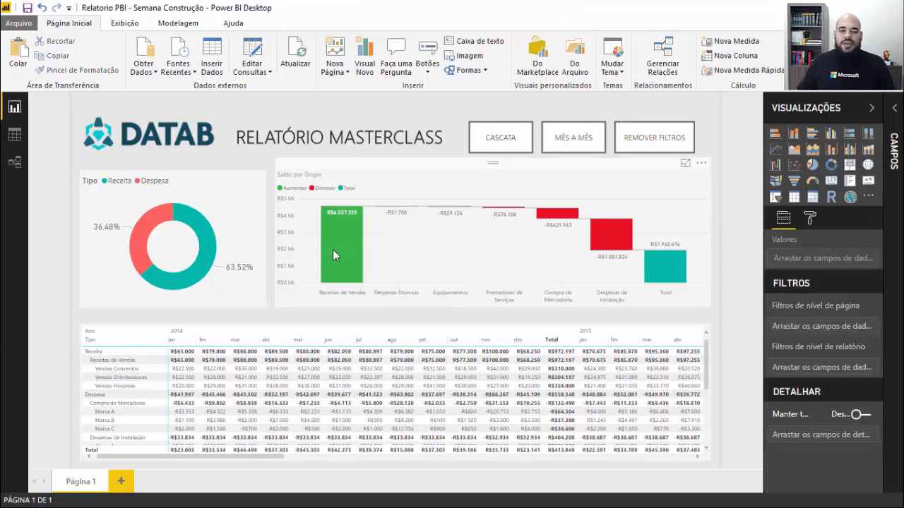
# Filter the report by the donut's Receita slice and test the REMOVER FILTROS, MÊS A MÊS and CASCATA buttons
pyautogui.click(208, 226)
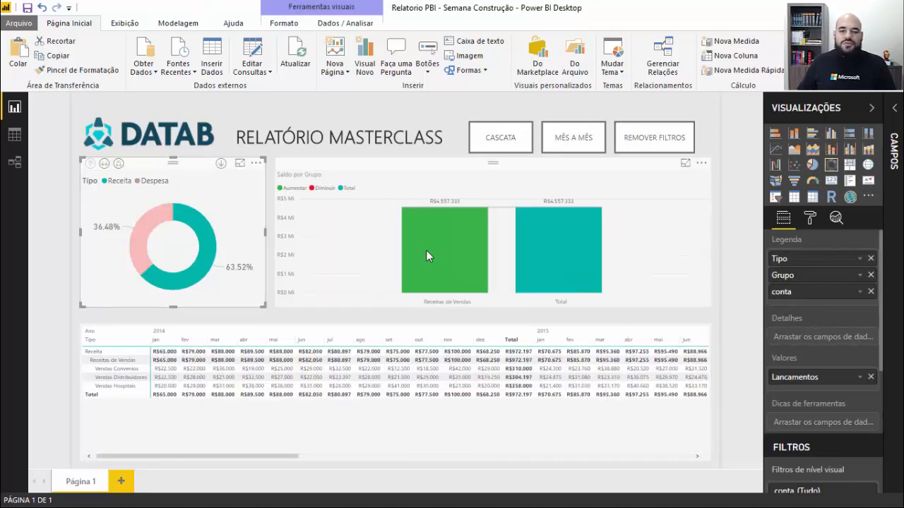
pyautogui.keyDown('ctrl'); pyautogui.click(647, 139); pyautogui.keyUp('ctrl')
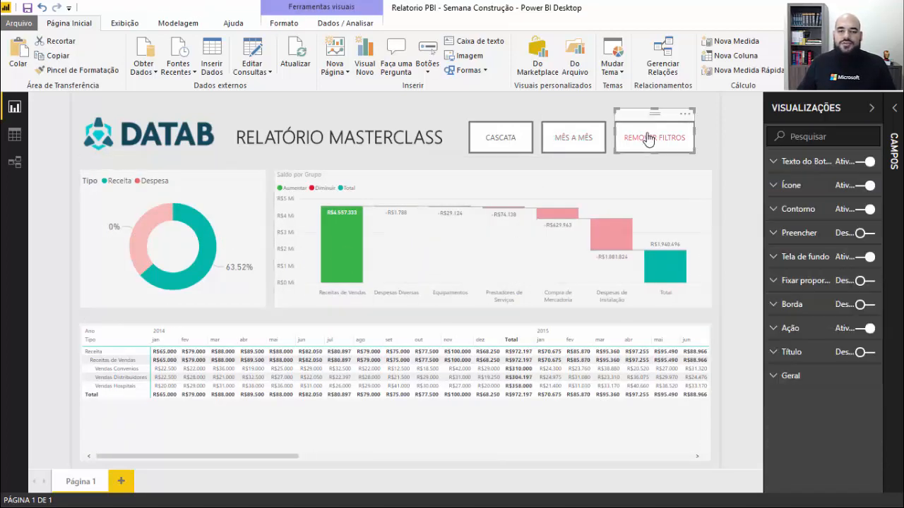
pyautogui.keyDown('ctrl'); pyautogui.click(575, 152); pyautogui.keyUp('ctrl')
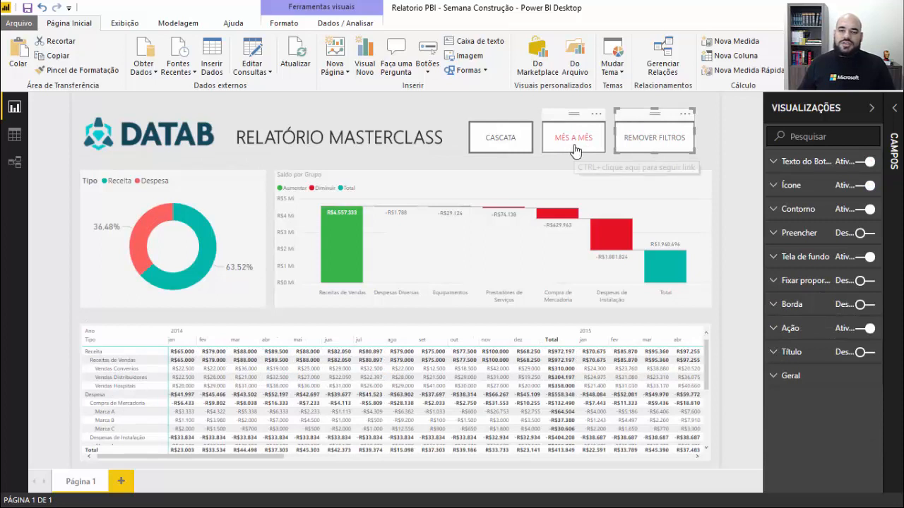
pyautogui.keyDown('ctrl'); pyautogui.click(503, 145); pyautogui.keyUp('ctrl')
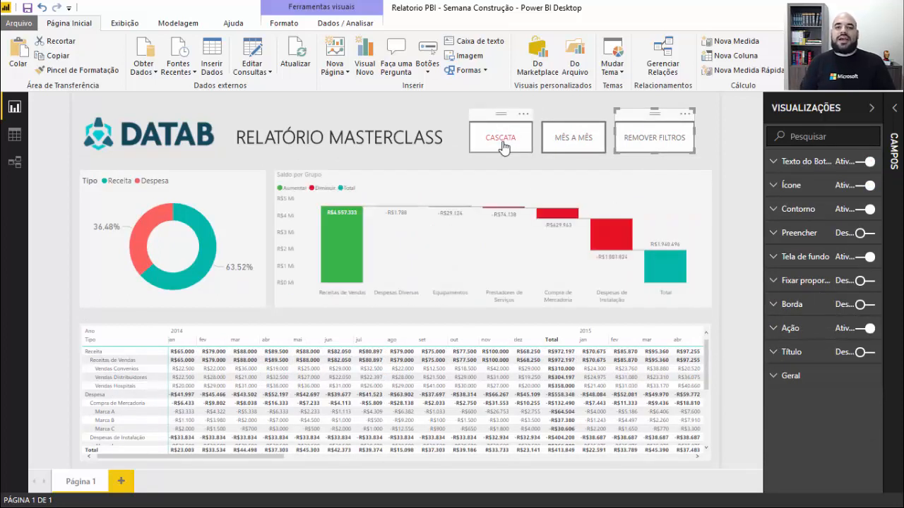